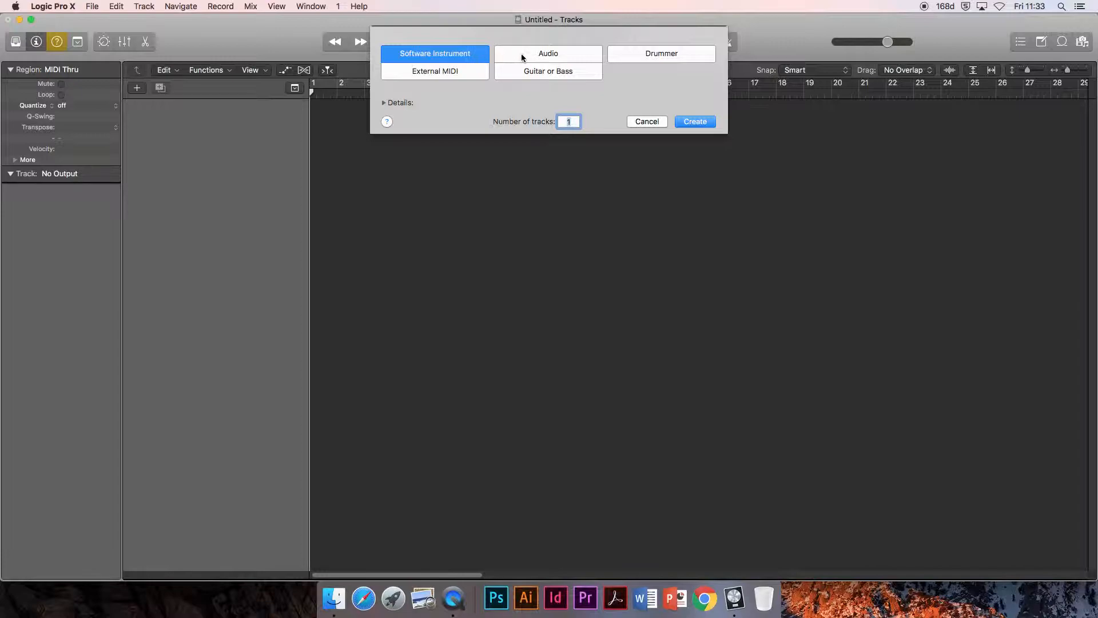
Step: Create one Software Instrument track with the default patch and Output 1 + 2, and close the Musical Typing window
{"action": "left_click", "coordinate": [465, 54]}
{"action": "left_click", "coordinate": [516, 55]}
{"action": "left_click", "coordinate": [473, 54]}
{"action": "left_click", "coordinate": [514, 53]}
{"action": "left_click", "coordinate": [476, 53]}
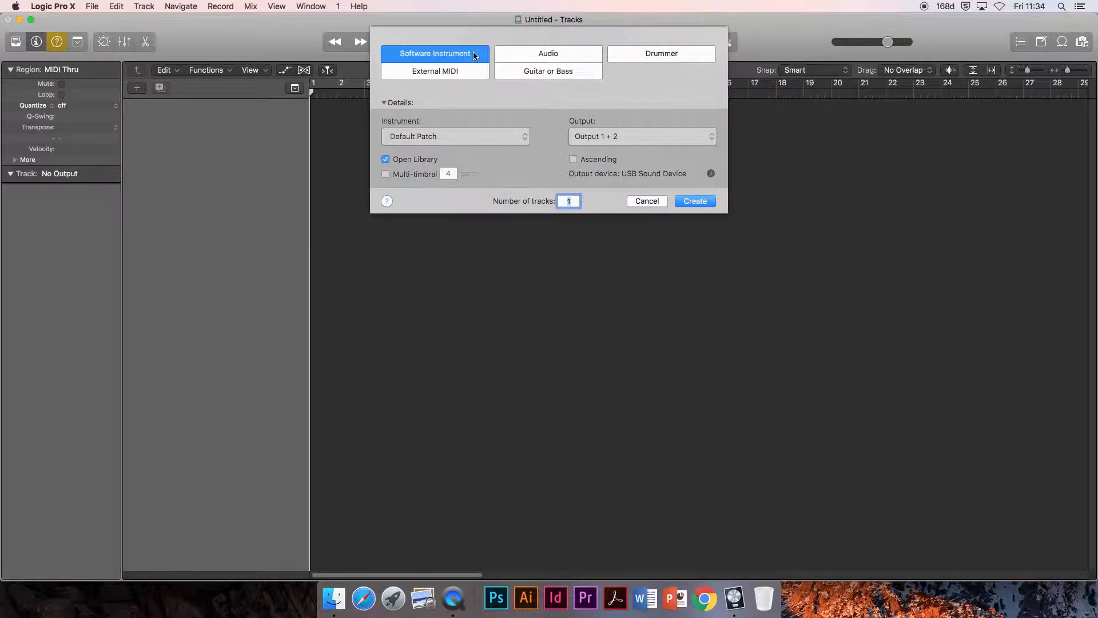
{"action": "left_click", "coordinate": [519, 55]}
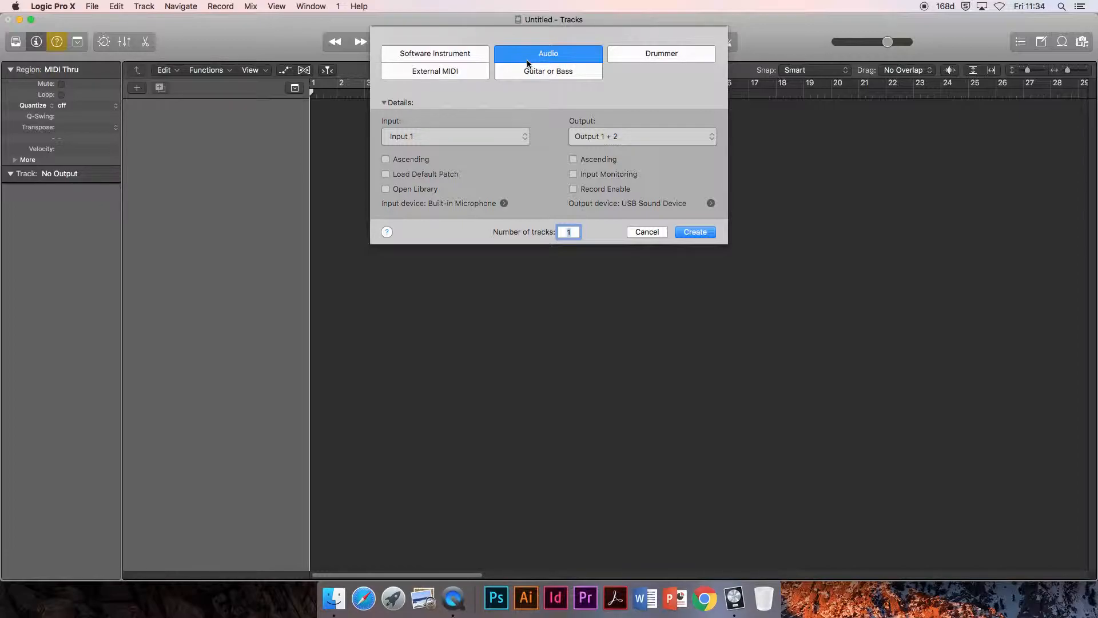
{"action": "left_click", "coordinate": [453, 54]}
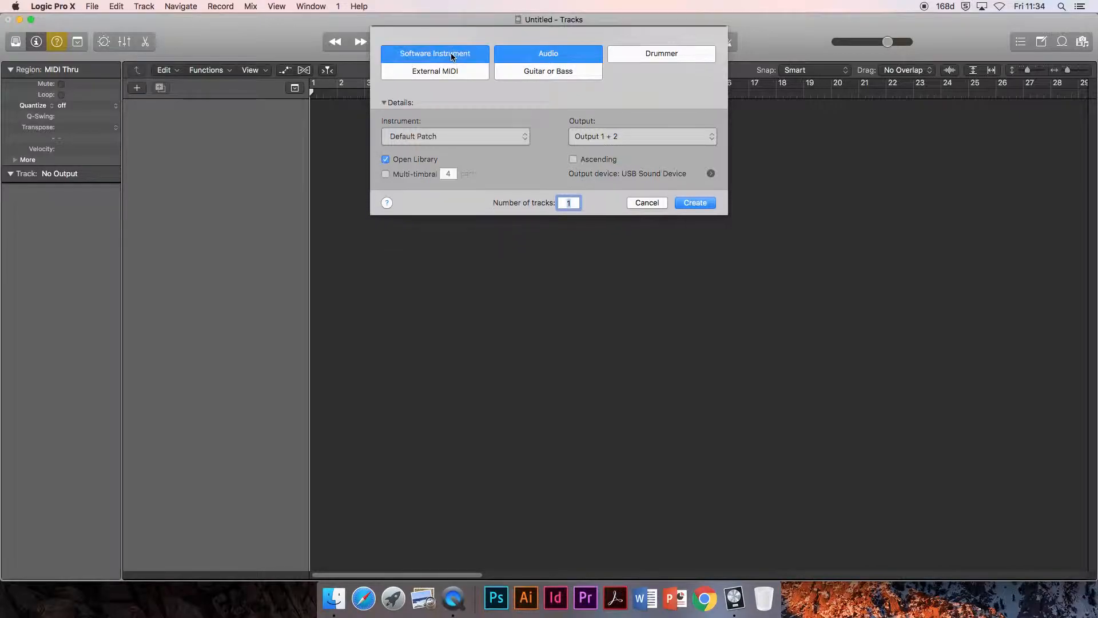
{"action": "left_click", "coordinate": [698, 203]}
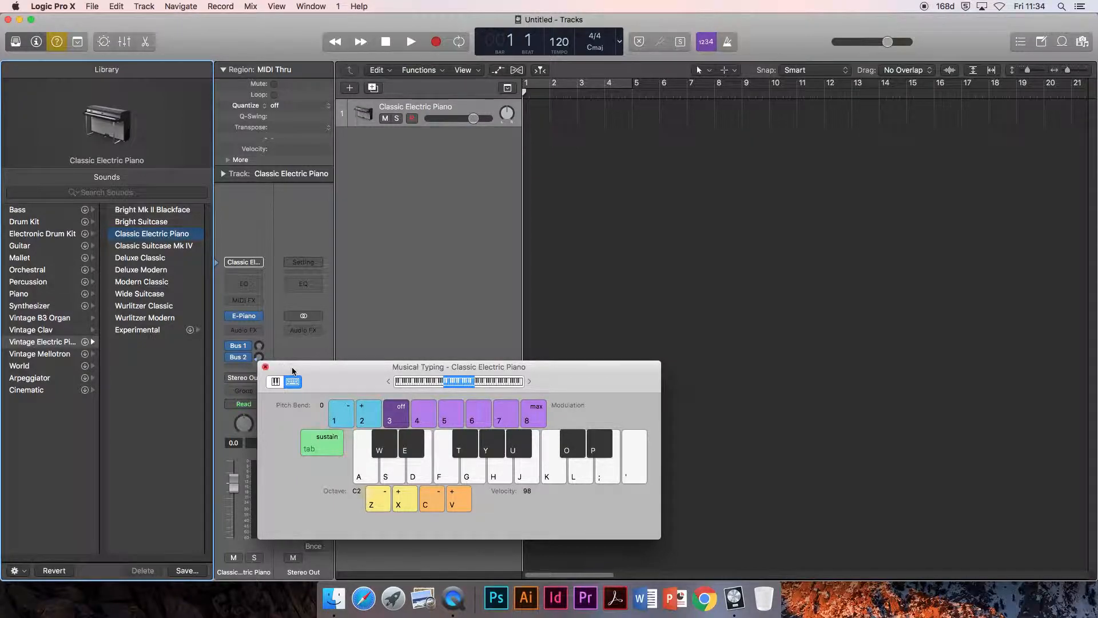
{"action": "left_click", "coordinate": [265, 367]}
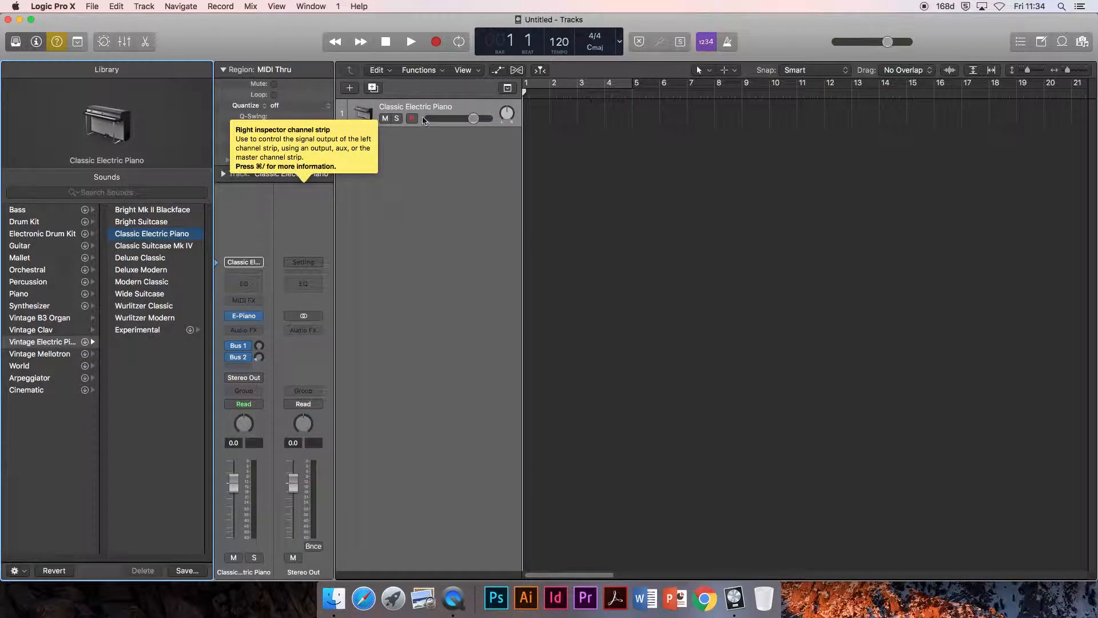
Step: Try the Deluxe Classic, Modern Classic and Wurlitzer Classic electric piano patches on the instrument track
{"action": "left_click", "coordinate": [151, 258]}
{"action": "left_click", "coordinate": [154, 281]}
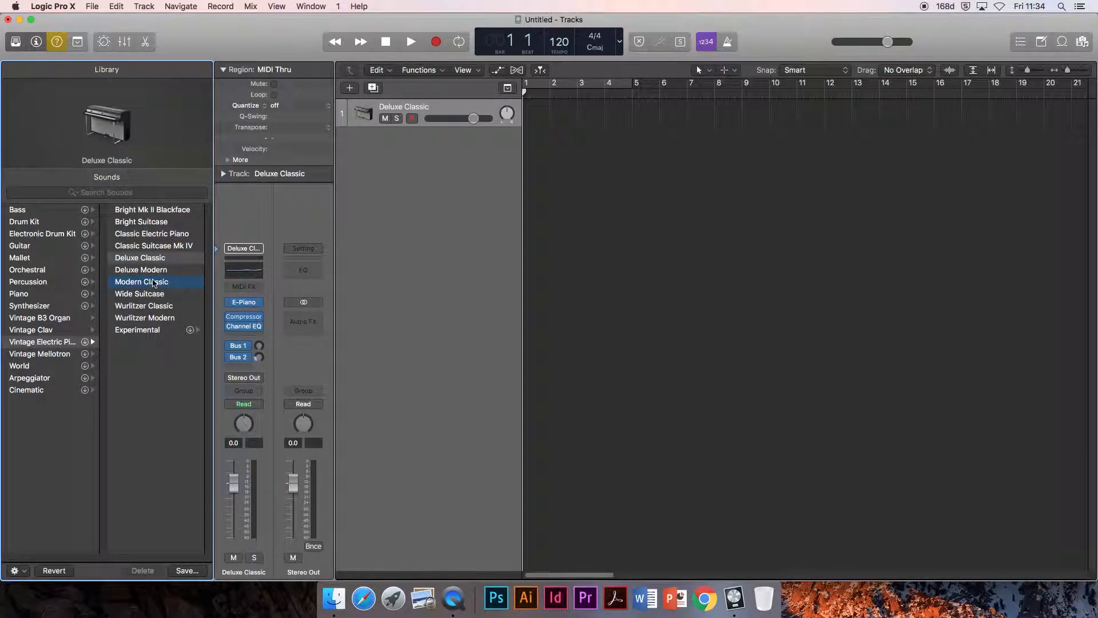
{"action": "left_click", "coordinate": [150, 305]}
Step: Load the Grand Piano and Strings patch from the Piano sounds onto the track and show the Orchestral category
{"action": "left_click", "coordinate": [25, 293]}
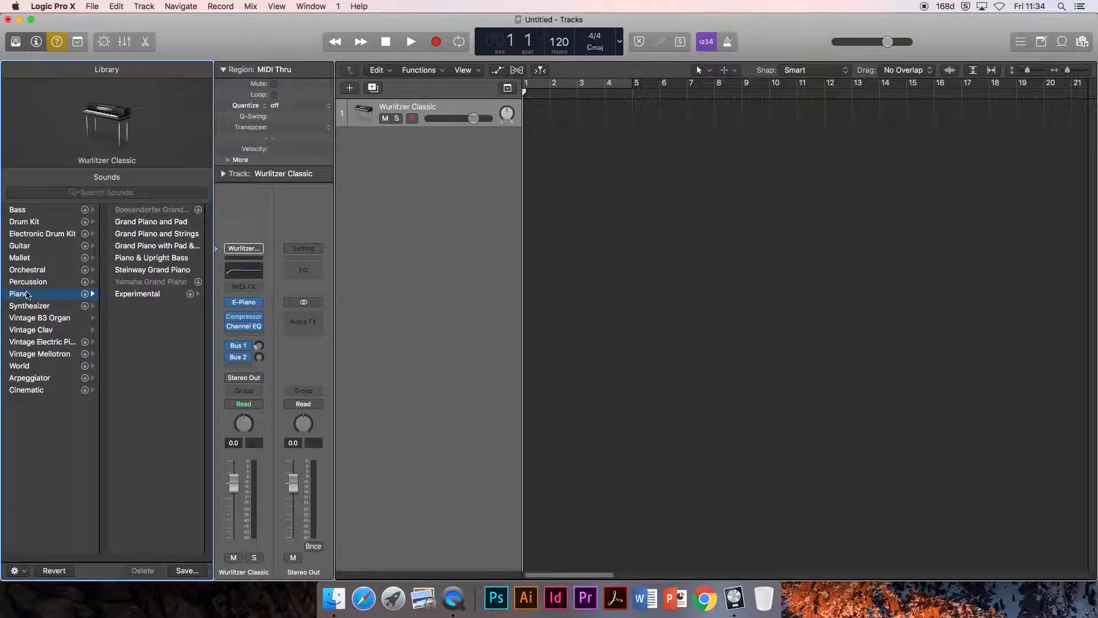
{"action": "left_click", "coordinate": [152, 222]}
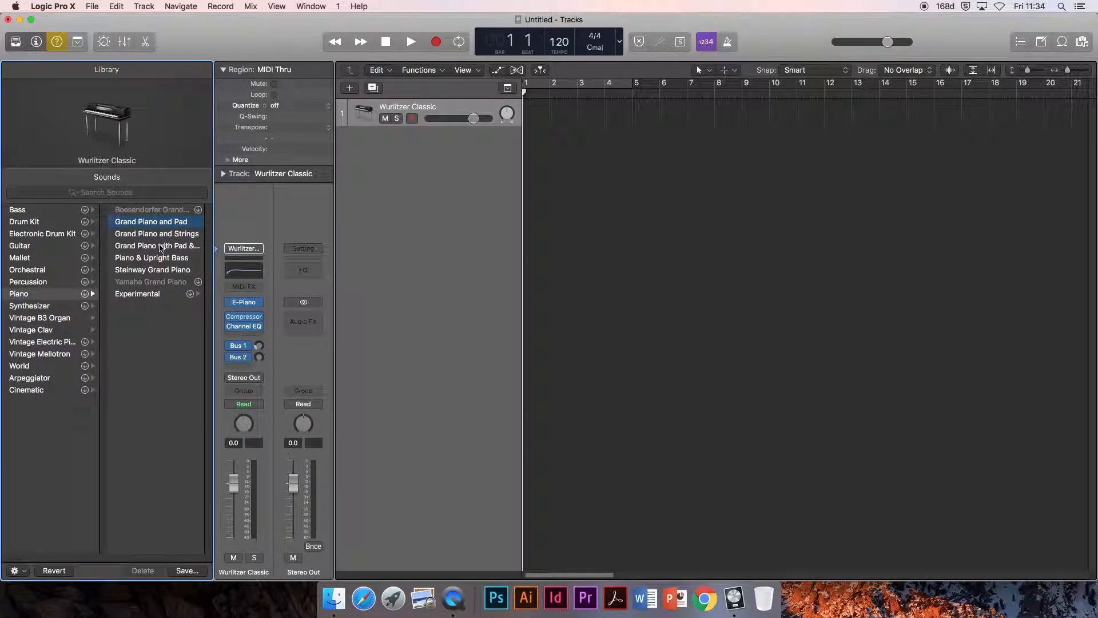
{"action": "left_click", "coordinate": [160, 246]}
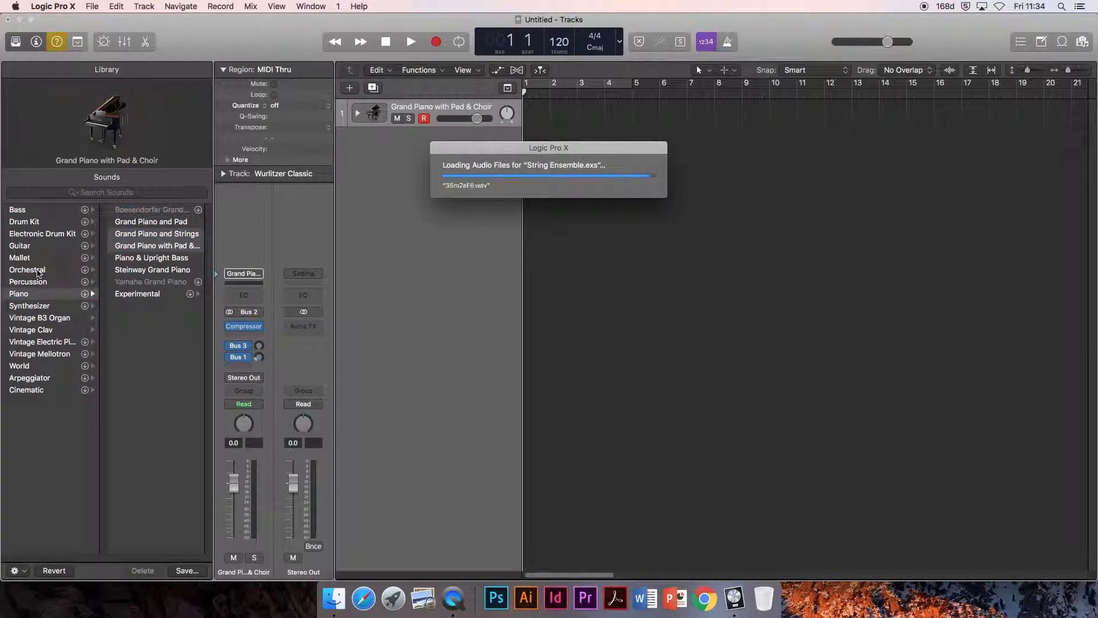
{"action": "left_click", "coordinate": [38, 272]}
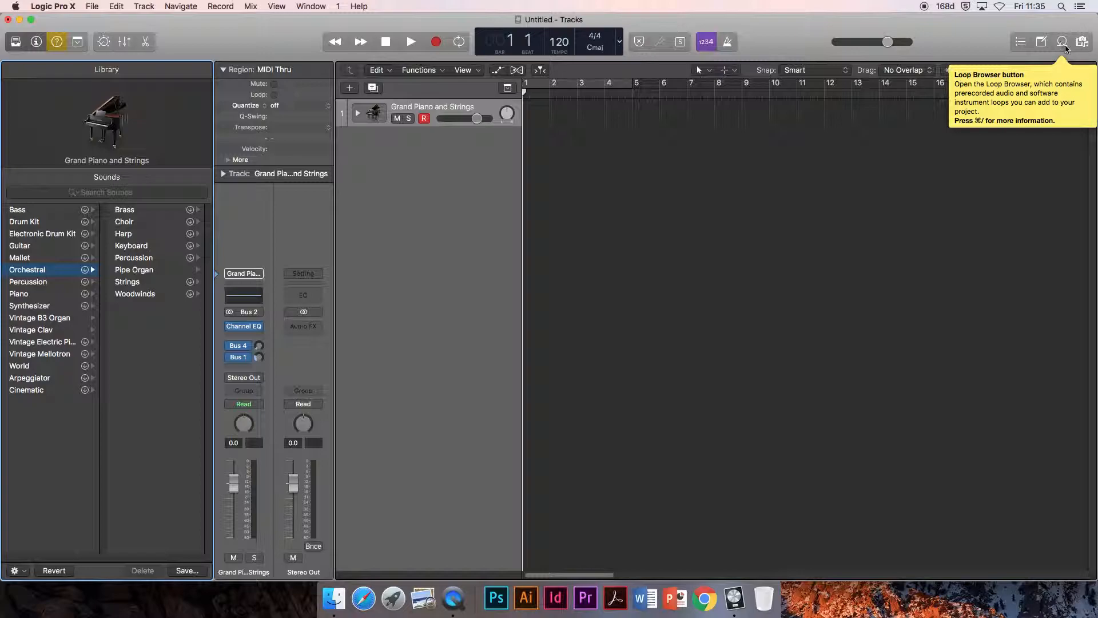
Step: Open the Loop Browser and preview the 60s Shuffle Drumset 01, 60s Shuffle Drumset 03 and 70s Electric Piano 06 loops
{"action": "left_click", "coordinate": [1063, 42]}
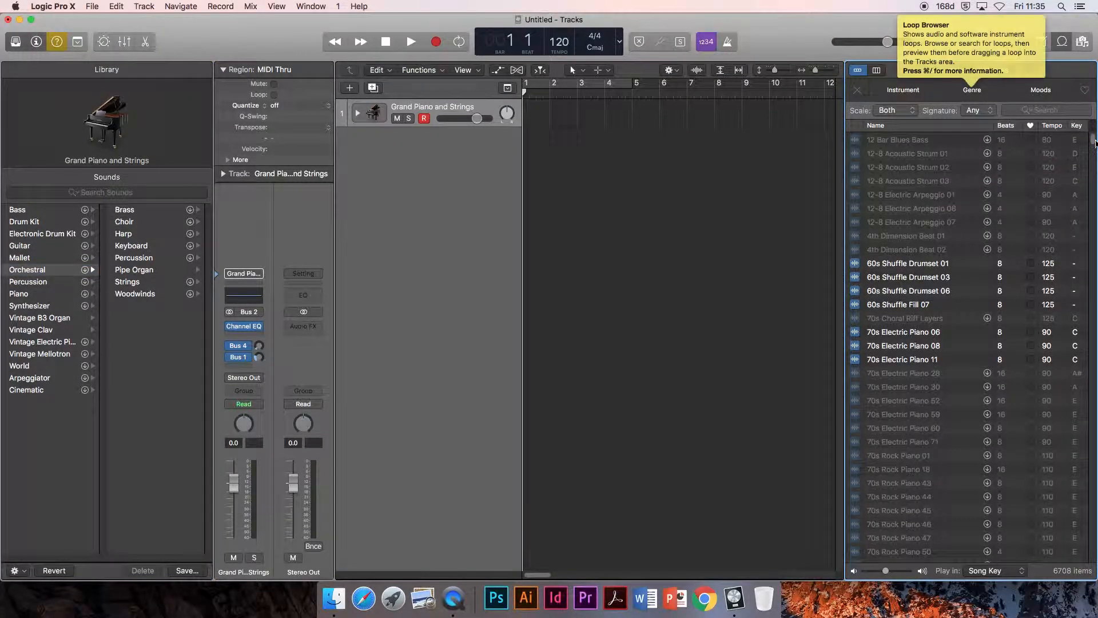
{"action": "left_click_drag", "start_coordinate": [1093, 143], "coordinate": [1073, 93]}
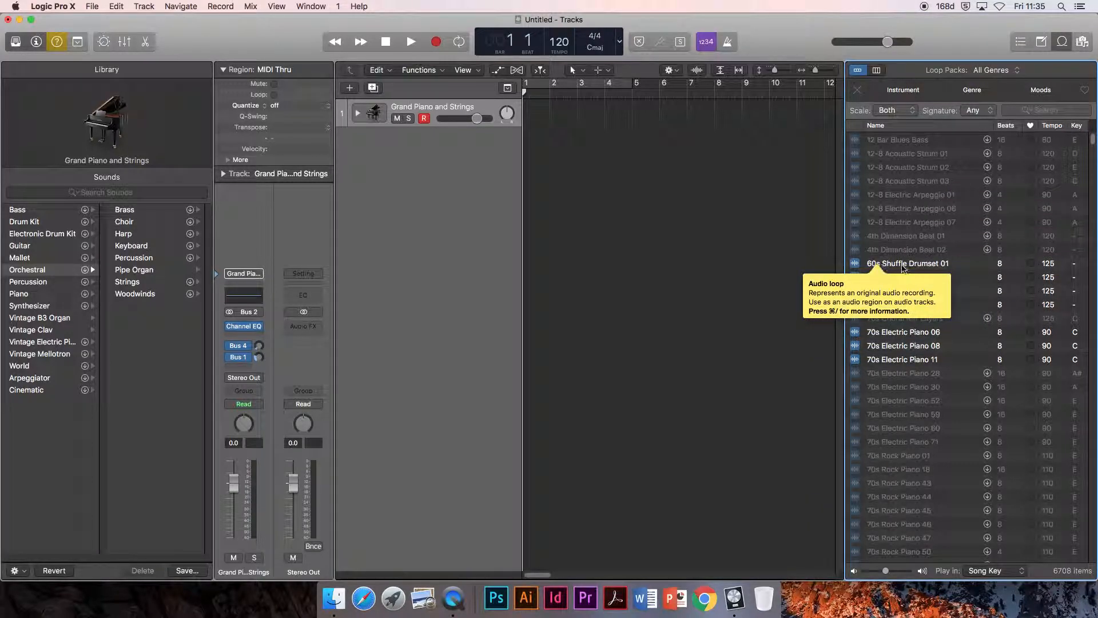
{"action": "left_click", "coordinate": [904, 264]}
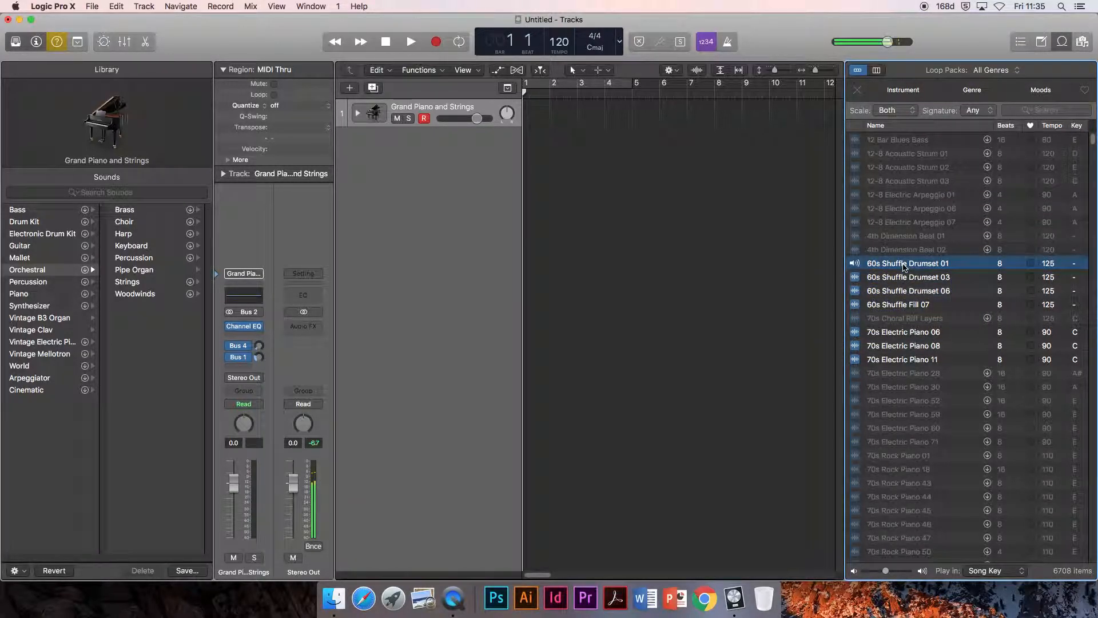
{"action": "left_click", "coordinate": [901, 278]}
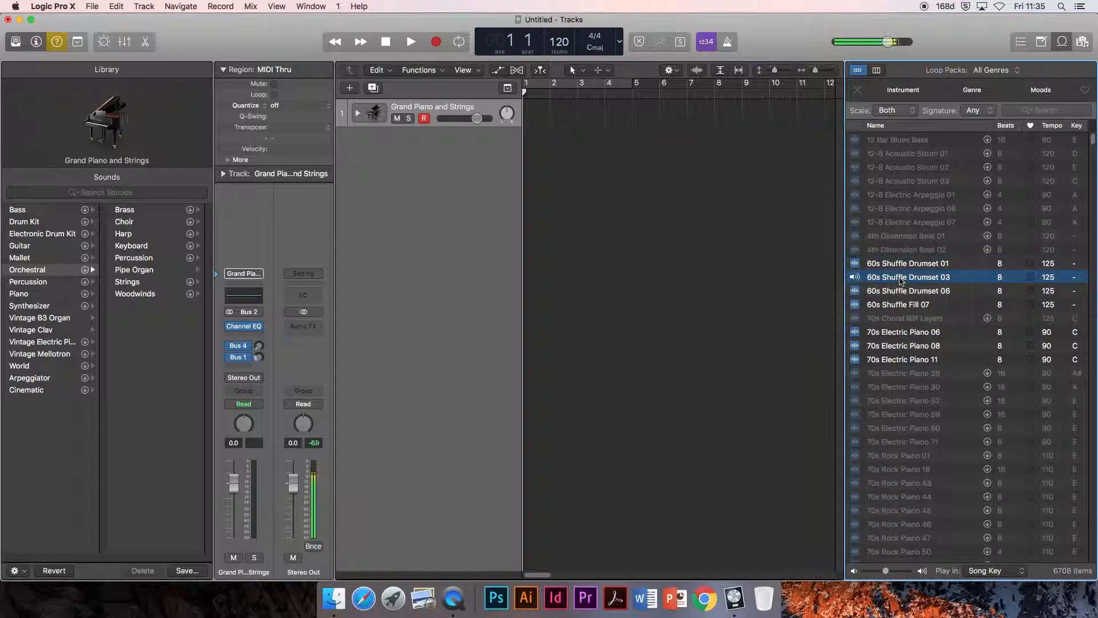
{"action": "left_click", "coordinate": [911, 334]}
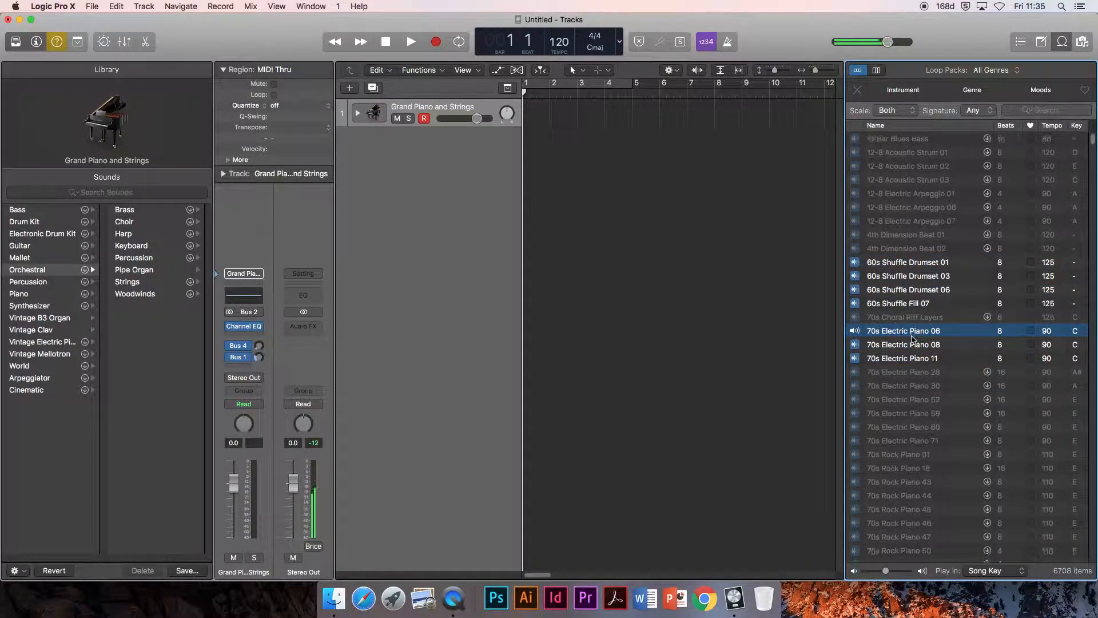
Step: Preview the 80s Dance Bass Synth 06 software instrument loop and stop its playback
{"action": "scroll", "coordinate": [913, 339], "scroll_direction": "down", "scroll_amount": 10}
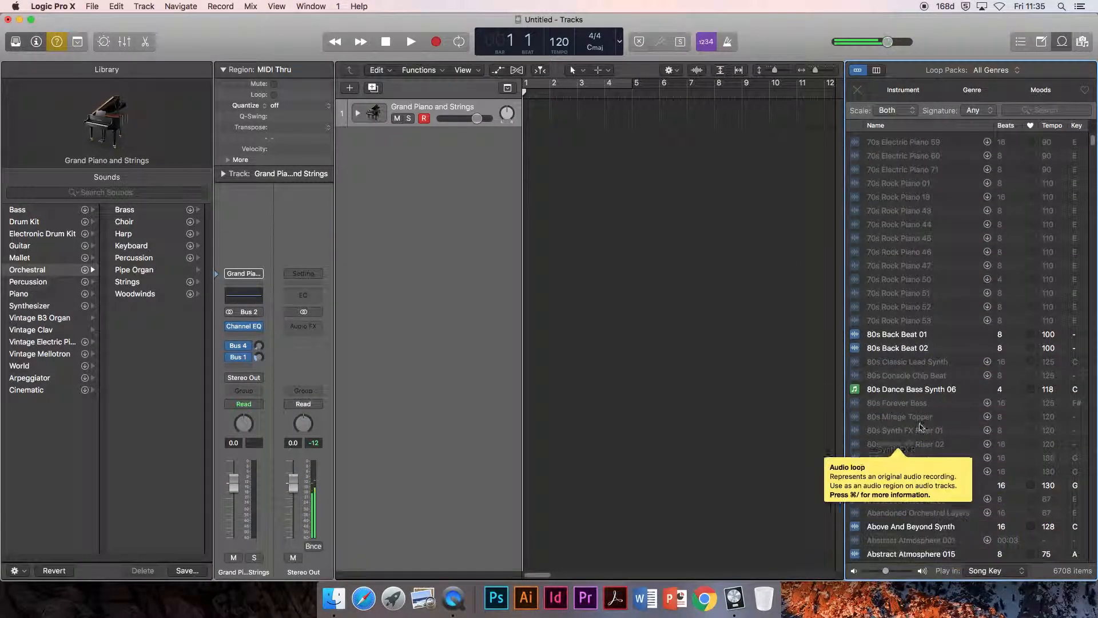
{"action": "left_click", "coordinate": [915, 390]}
{"action": "scroll", "coordinate": [918, 429], "scroll_direction": "down", "scroll_amount": 4}
{"action": "scroll", "coordinate": [917, 428], "scroll_direction": "down", "scroll_amount": 4}
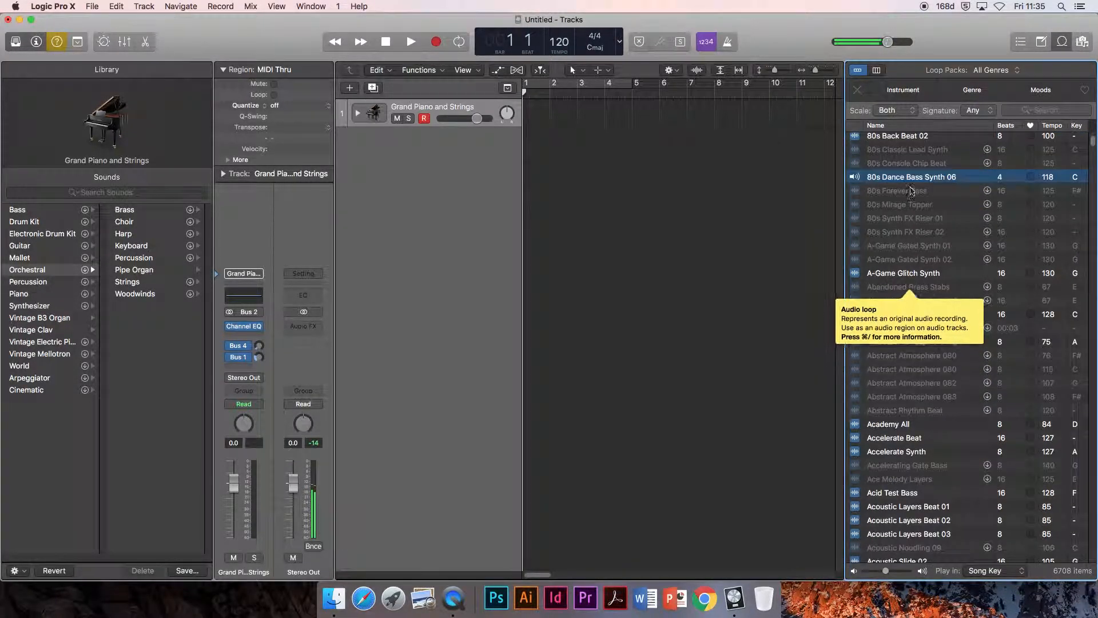
{"action": "left_click", "coordinate": [909, 180]}
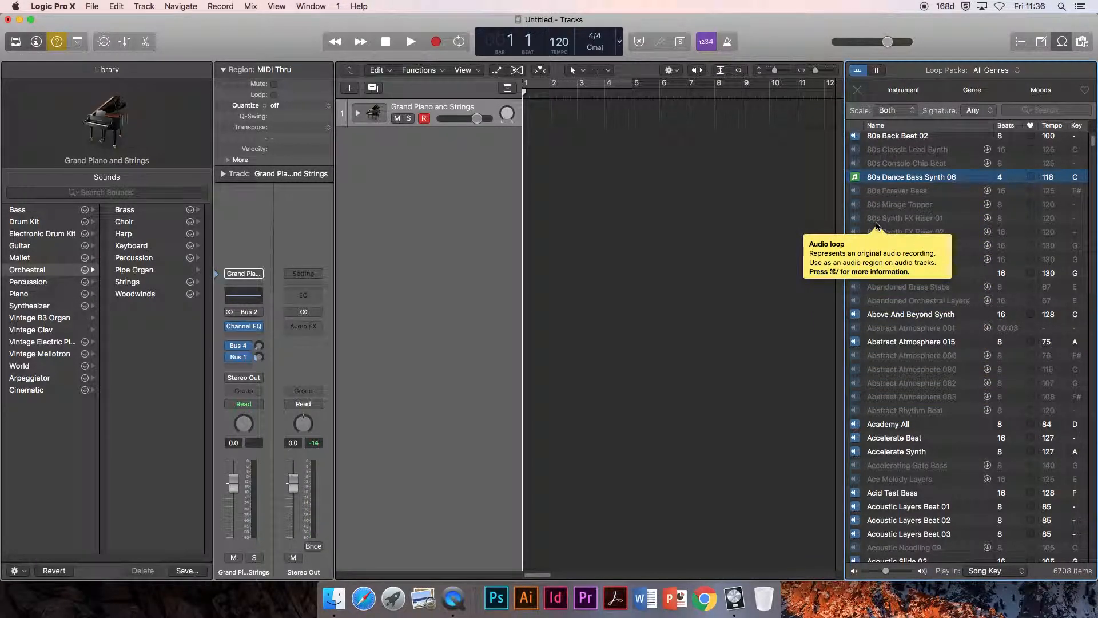
{"action": "scroll", "coordinate": [878, 225], "scroll_direction": "down", "scroll_amount": 1}
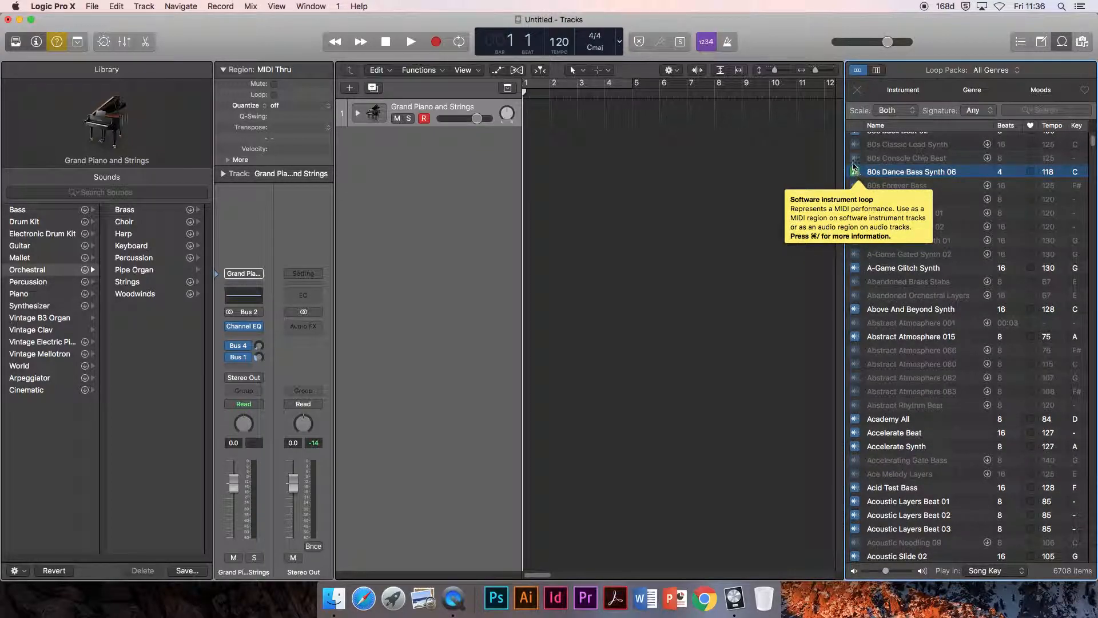
{"action": "scroll", "coordinate": [927, 216], "scroll_direction": "up", "scroll_amount": 3}
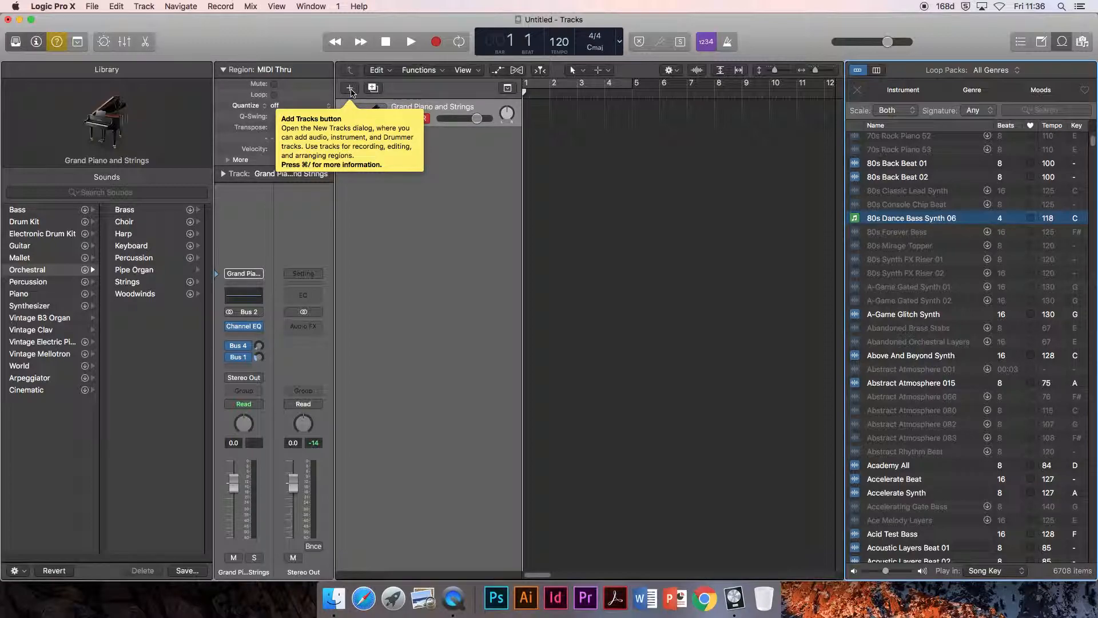
Step: Add one new Audio track using Input 1 and Output 1 + 2
{"action": "left_click", "coordinate": [350, 88]}
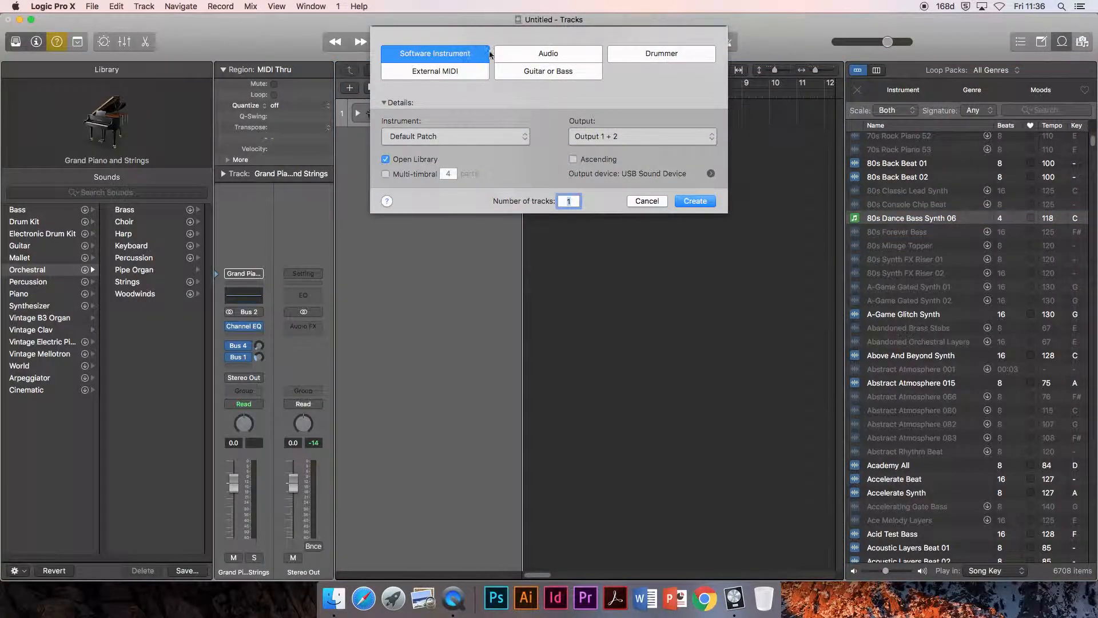
{"action": "left_click", "coordinate": [526, 55]}
{"action": "left_click", "coordinate": [467, 54]}
{"action": "left_click", "coordinate": [525, 55]}
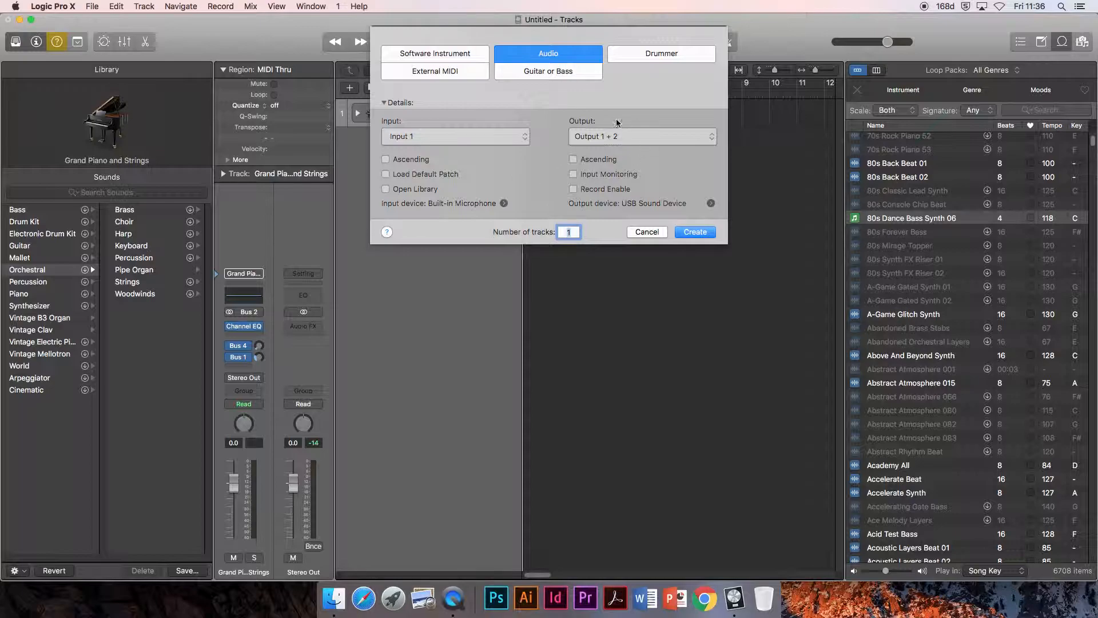
{"action": "left_click", "coordinate": [695, 232]}
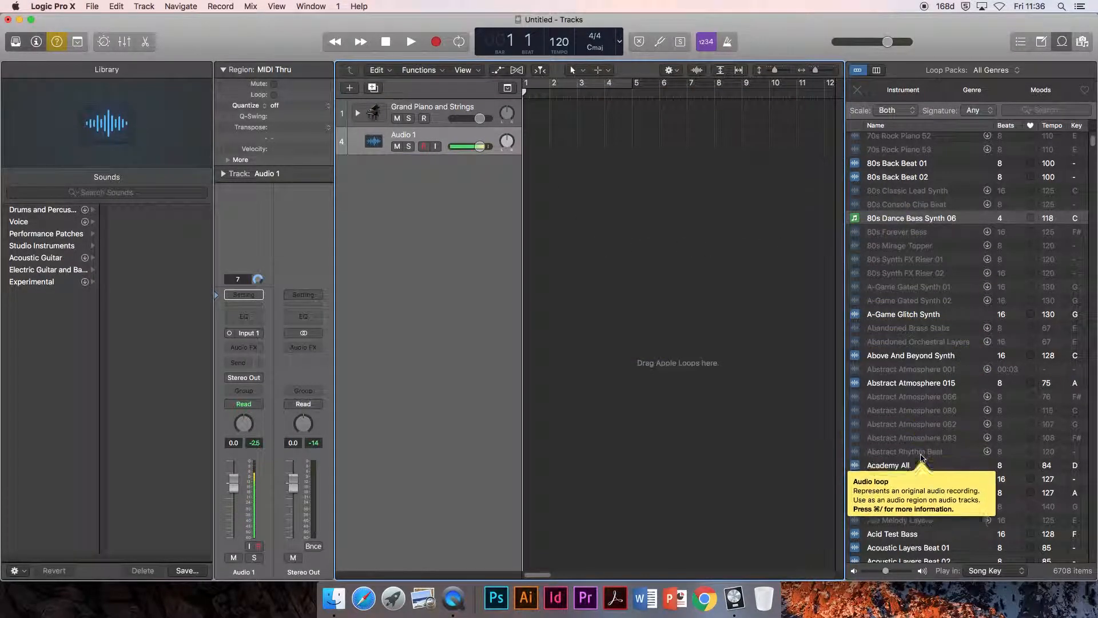
Step: Search the loop library for "drums"
{"action": "scroll", "coordinate": [921, 456], "scroll_direction": "down", "scroll_amount": 3}
{"action": "scroll", "coordinate": [921, 456], "scroll_direction": "down", "scroll_amount": 15}
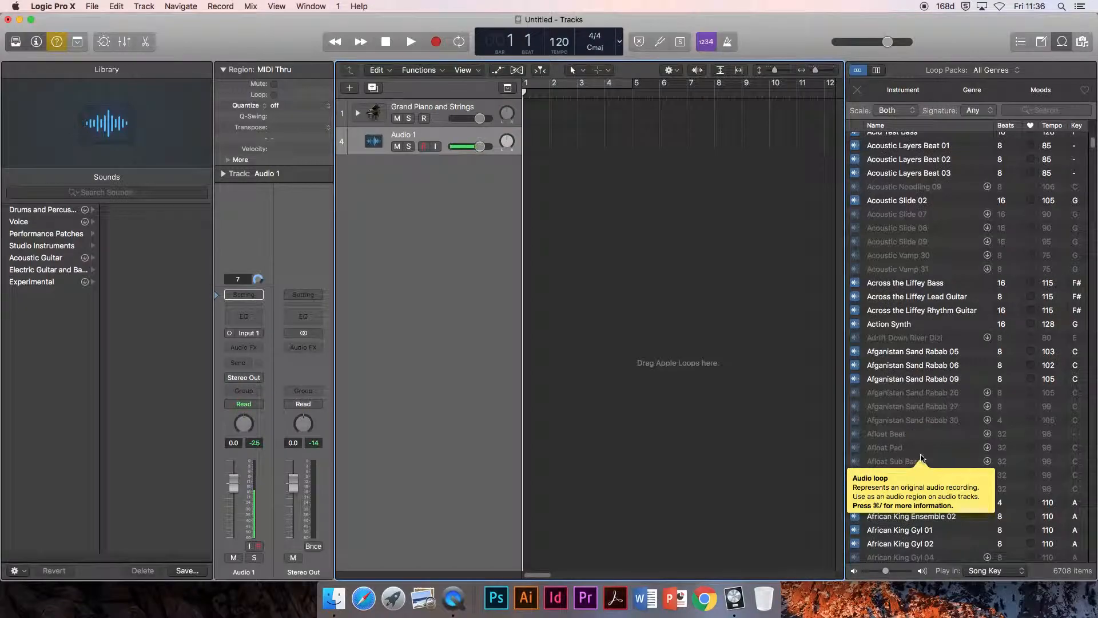
{"action": "scroll", "coordinate": [915, 395], "scroll_direction": "down", "scroll_amount": 10}
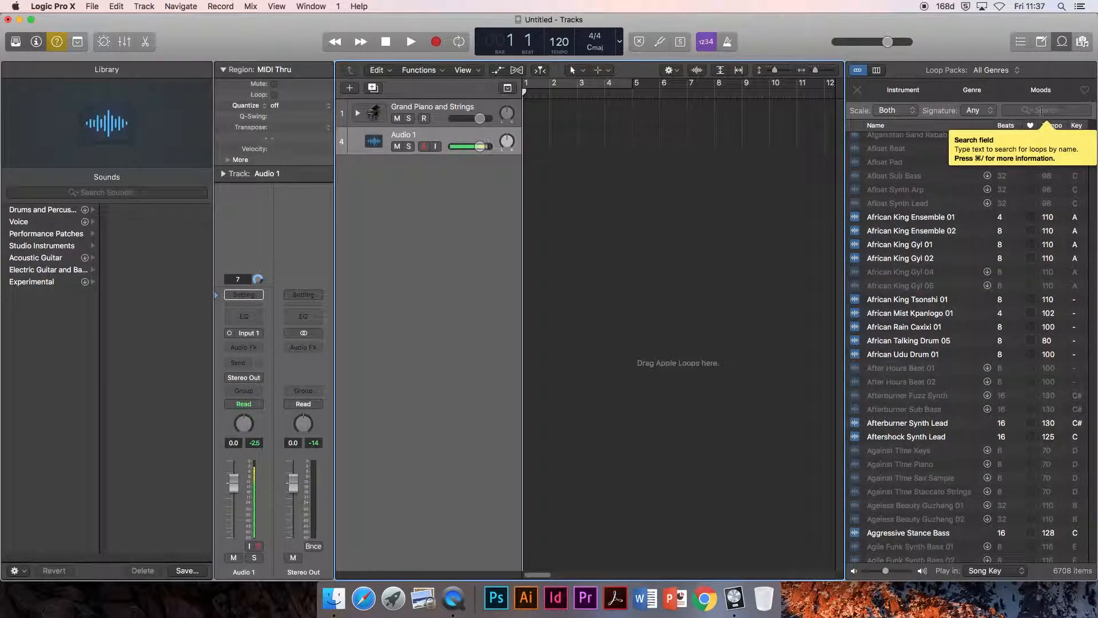
{"action": "left_click", "coordinate": [1042, 111]}
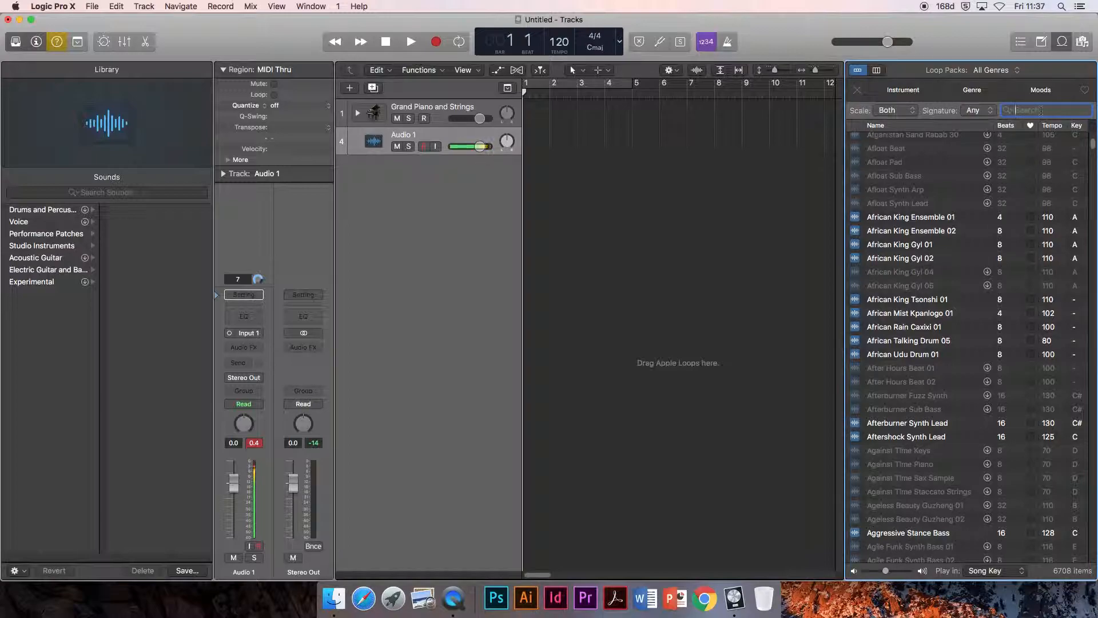
{"action": "type", "text": "drums"}
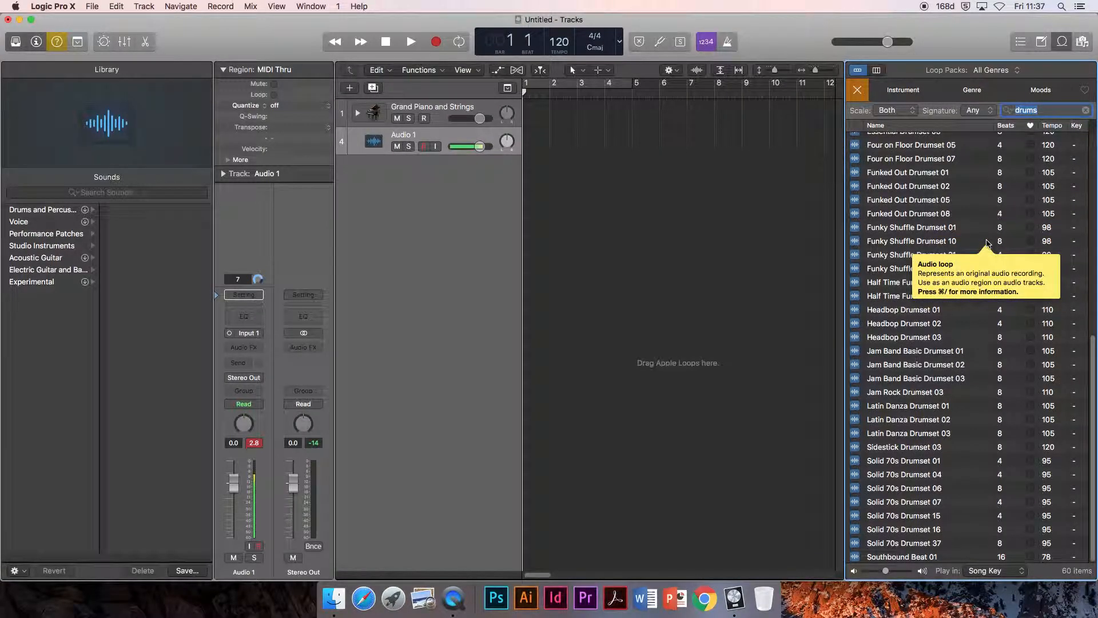
Step: Preview several drum loops, place Funked Out Drumset 01 on the audio track at bar 2, and play it back
{"action": "left_click", "coordinate": [908, 228]}
{"action": "left_click", "coordinate": [906, 241]}
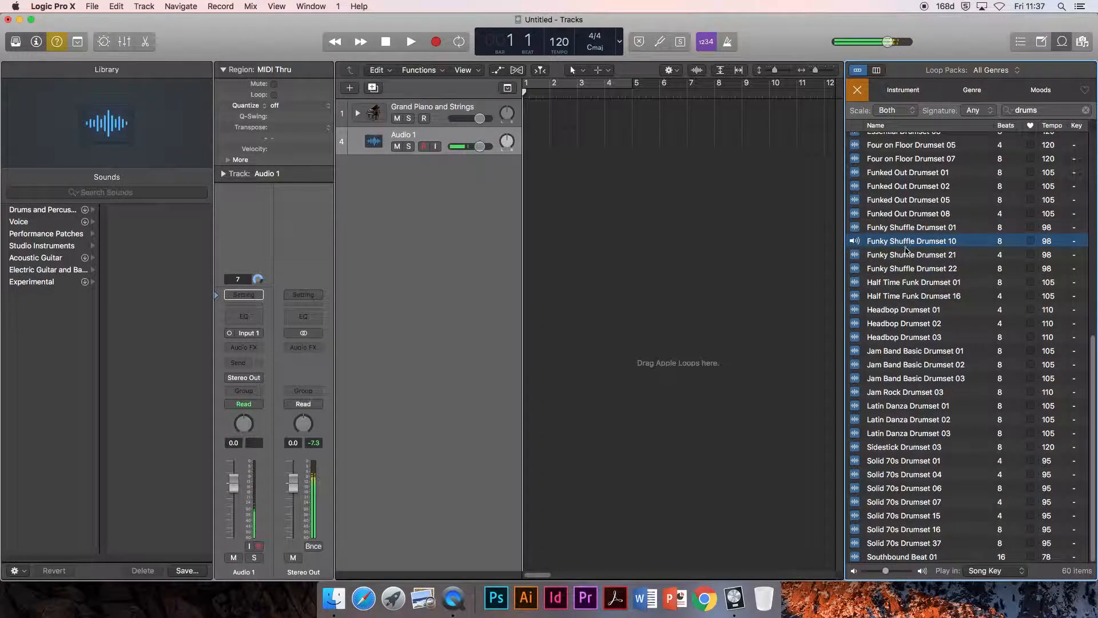
{"action": "left_click", "coordinate": [906, 177]}
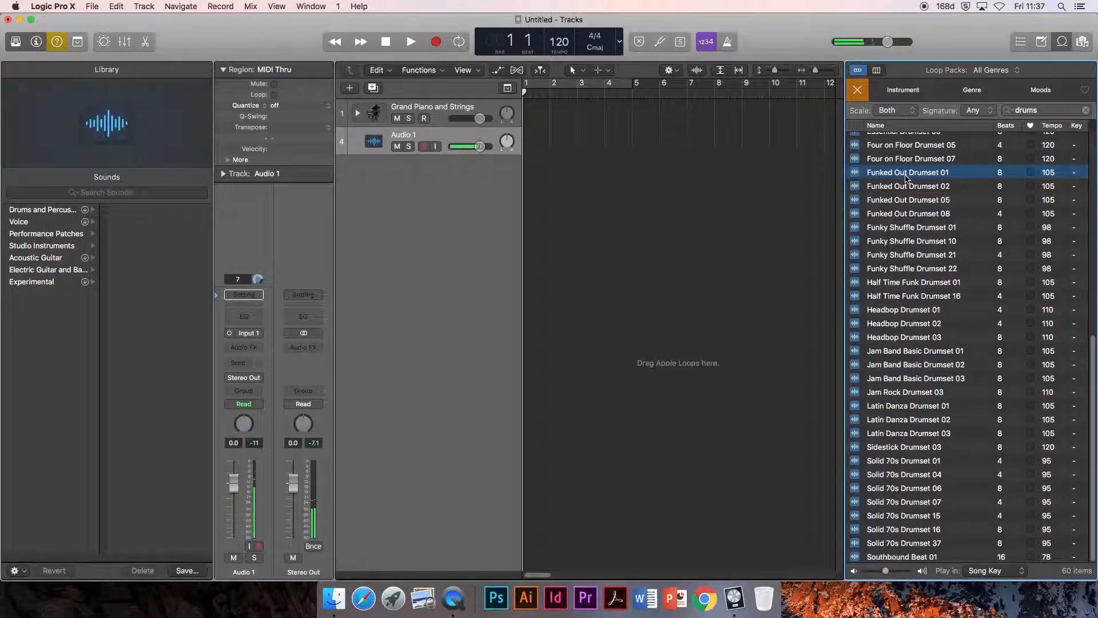
{"action": "left_click_drag", "start_coordinate": [909, 174], "coordinate": [548, 138]}
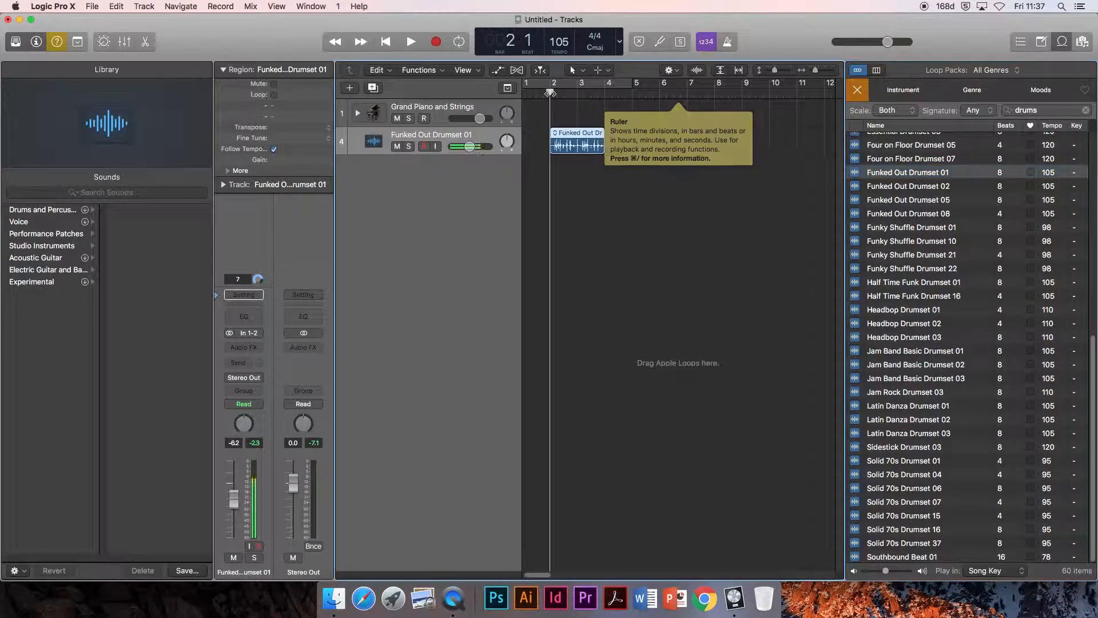
{"action": "key", "text": "space"}
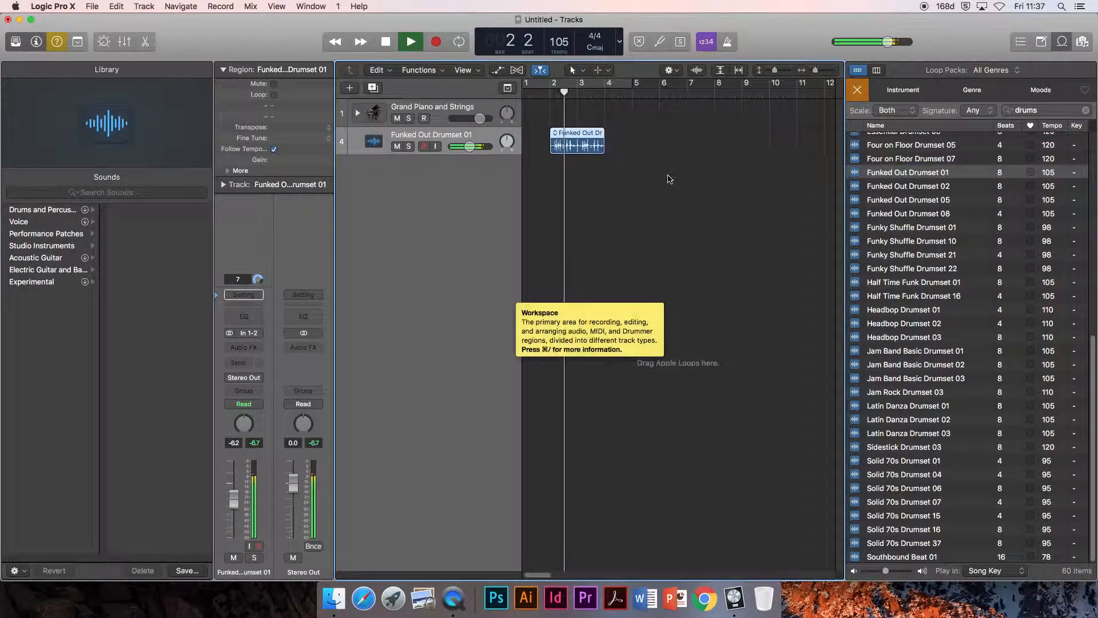
{"action": "key", "text": "space"}
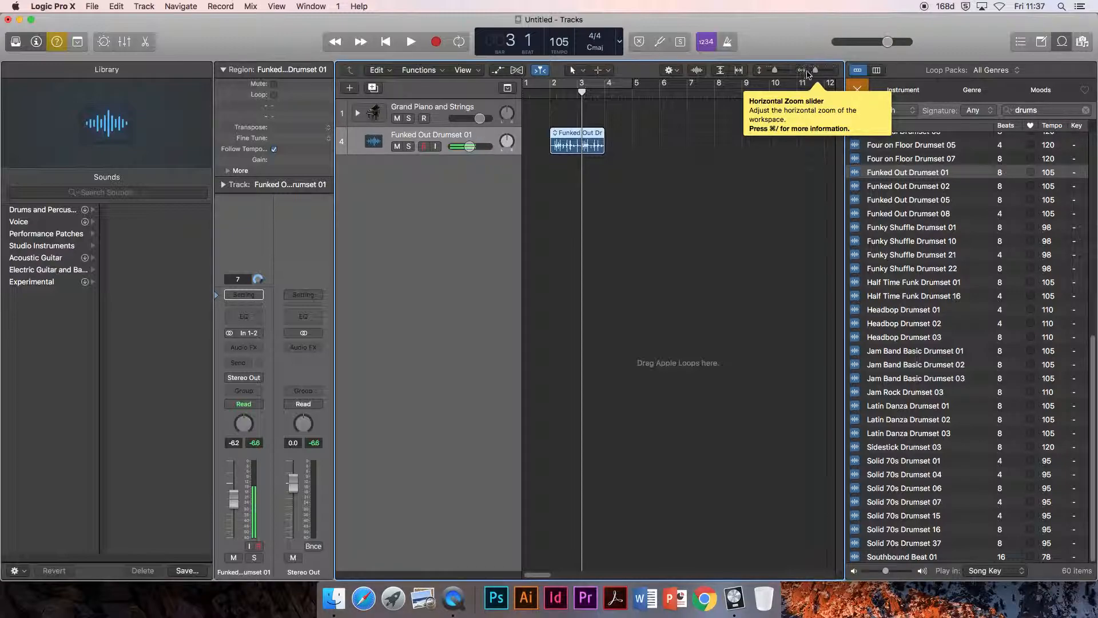
Step: Add two more Funked Out Drumset 01 loops to the audio track at bars 4 and 6, end to end with the first
{"action": "mouse_move", "coordinate": [816, 73]}
{"action": "left_mouse_down"}
{"action": "mouse_move", "coordinate": [832, 72]}
{"action": "mouse_move", "coordinate": [818, 72]}
{"action": "left_mouse_up"}
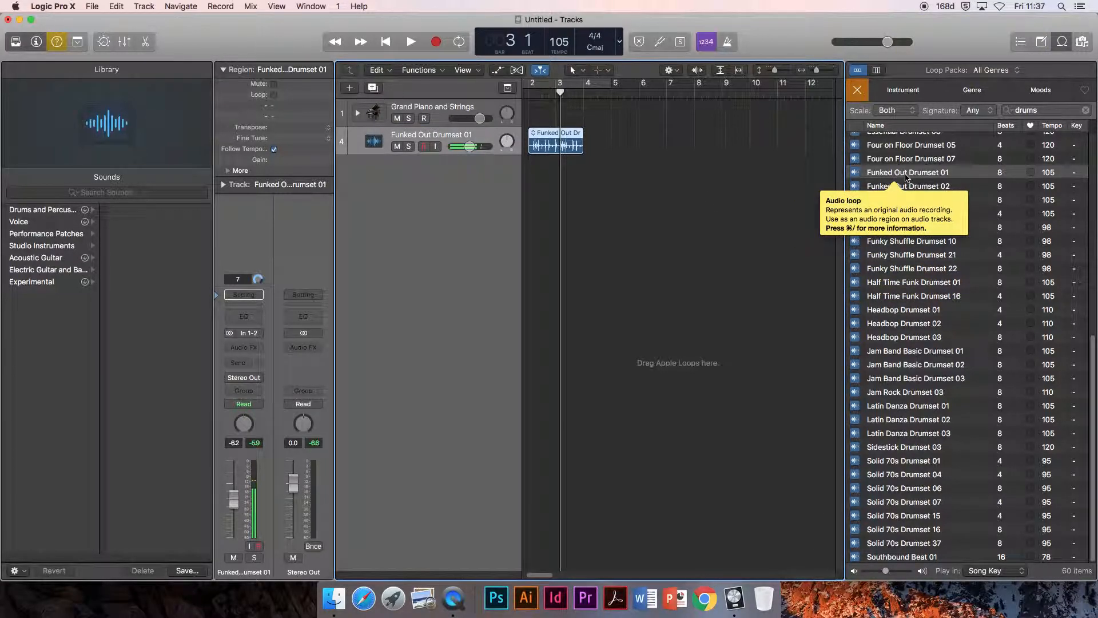
{"action": "left_click_drag", "start_coordinate": [902, 172], "coordinate": [571, 147]}
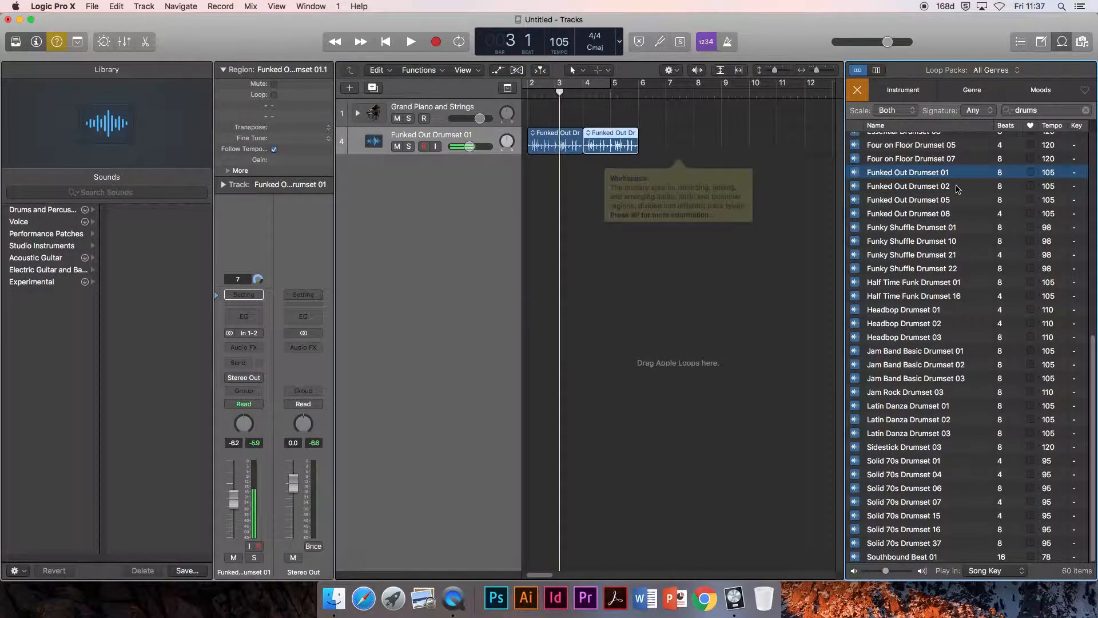
{"action": "left_click_drag", "start_coordinate": [921, 174], "coordinate": [662, 154]}
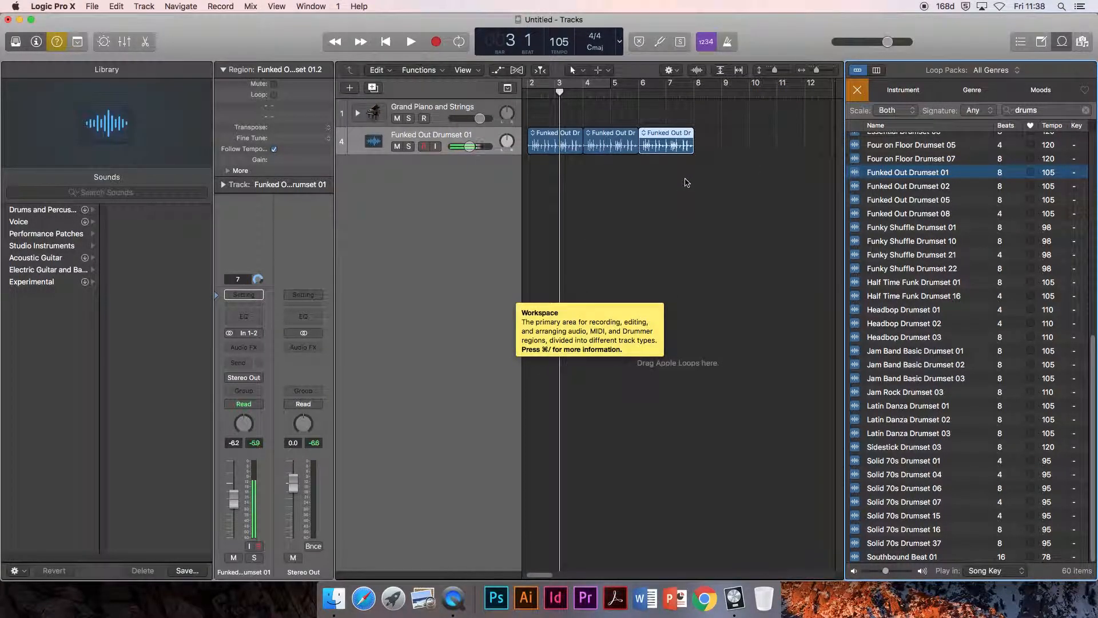
Step: Paste three copies of the last Funked Out Drumset 01 region end to end on the audio track, starting at bar 8
{"action": "left_click", "coordinate": [719, 179]}
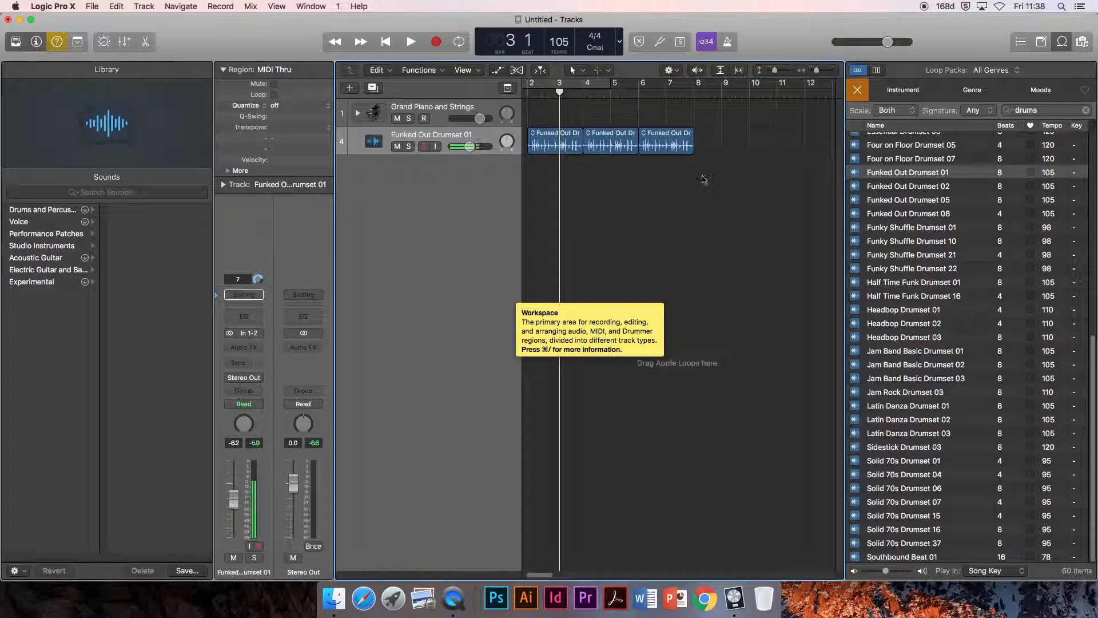
{"action": "left_click", "coordinate": [678, 139]}
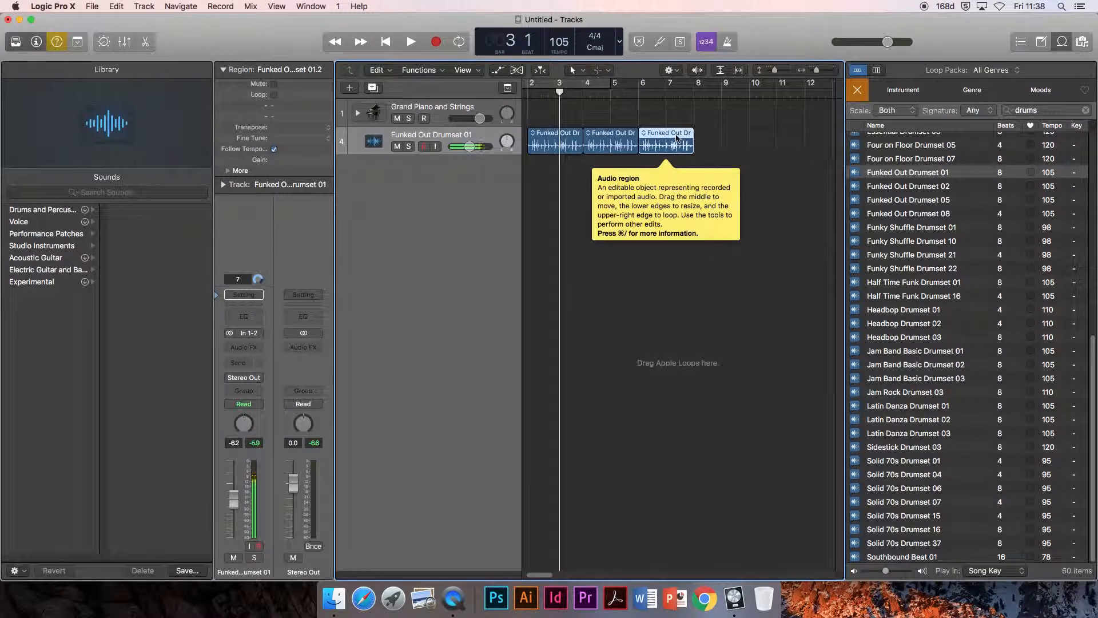
{"action": "left_click", "coordinate": [694, 92]}
{"action": "mouse_move", "coordinate": [695, 92]}
{"action": "left_mouse_down"}
{"action": "mouse_move", "coordinate": [709, 93]}
{"action": "mouse_move", "coordinate": [695, 93]}
{"action": "left_mouse_up"}
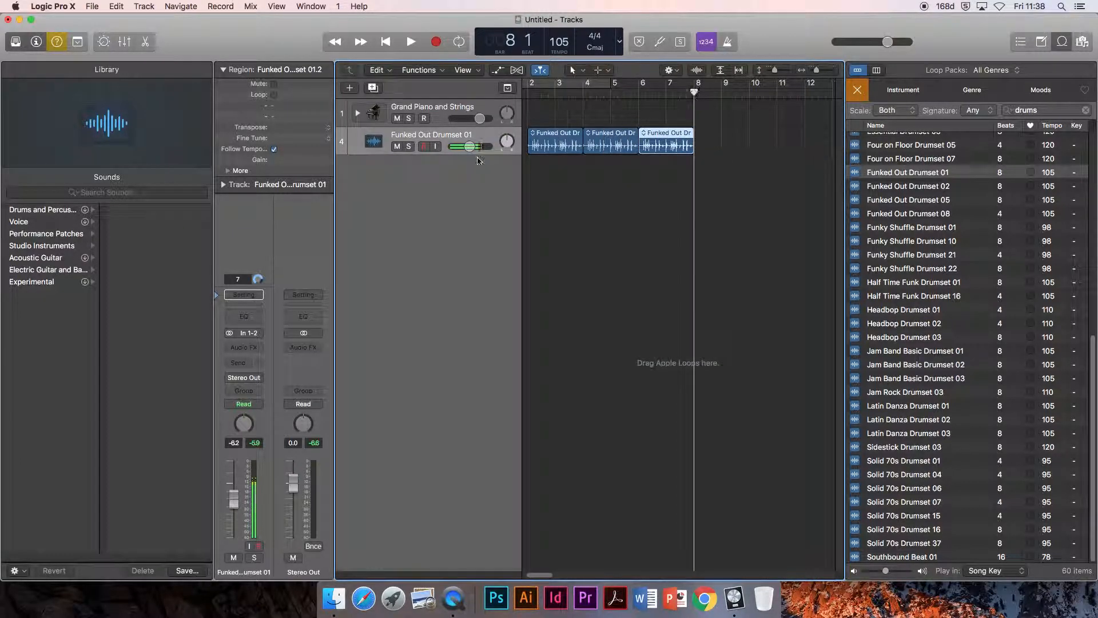
{"action": "key", "text": "super+a"}
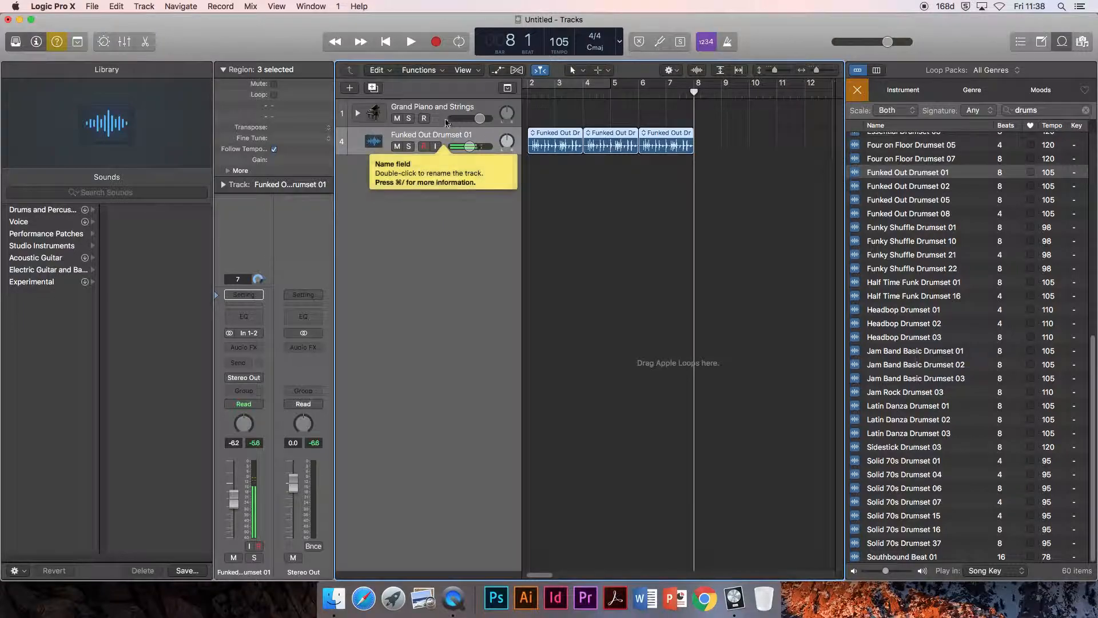
{"action": "left_click", "coordinate": [450, 108]}
{"action": "left_click", "coordinate": [457, 136]}
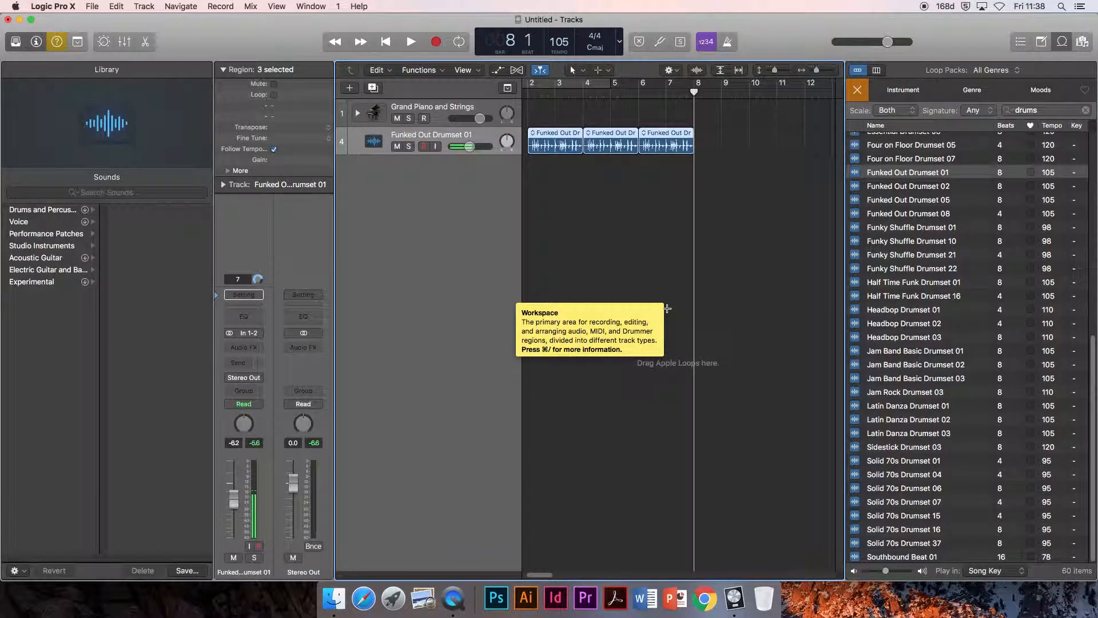
{"action": "key", "text": "super+v"}
{"action": "key", "text": "super+v"}
{"action": "key", "text": "super+v"}
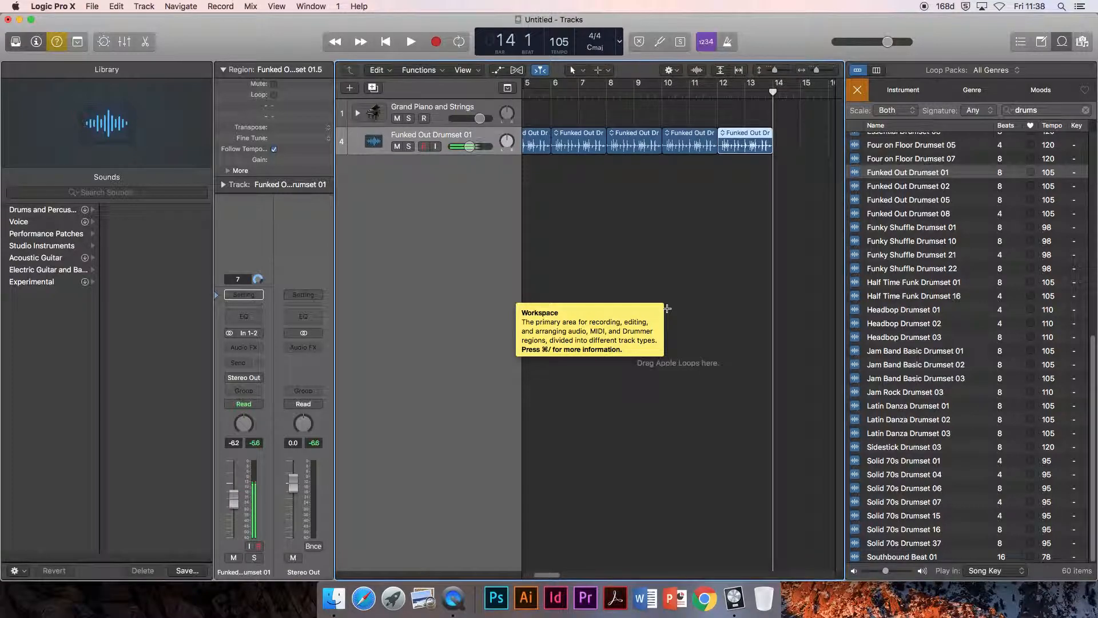
{"action": "left_click", "coordinate": [120, 6]}
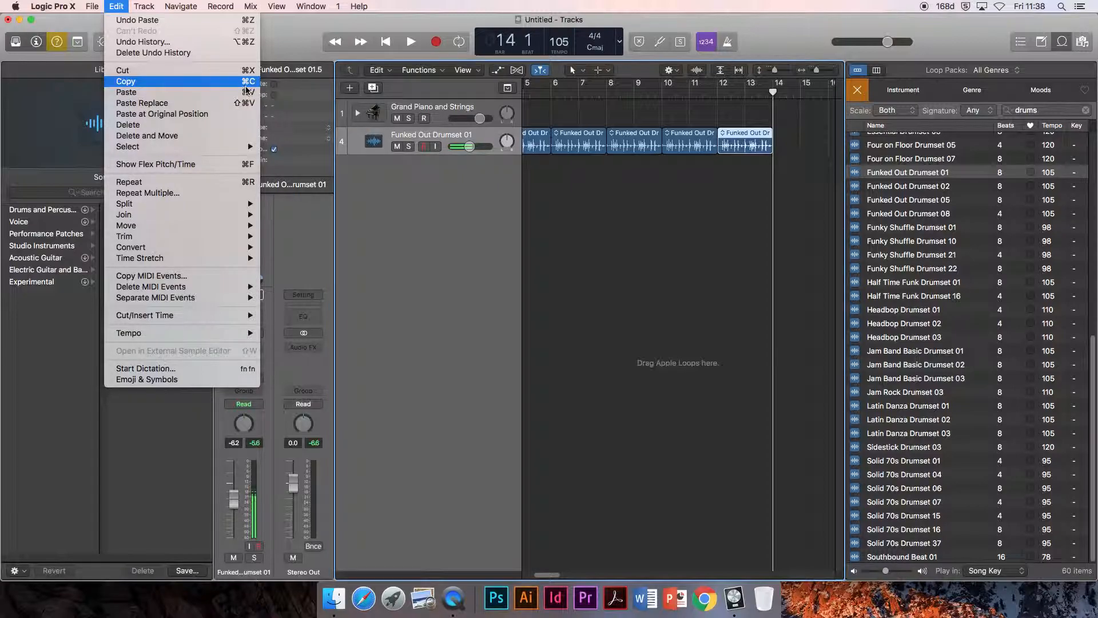
{"action": "left_click", "coordinate": [121, 6]}
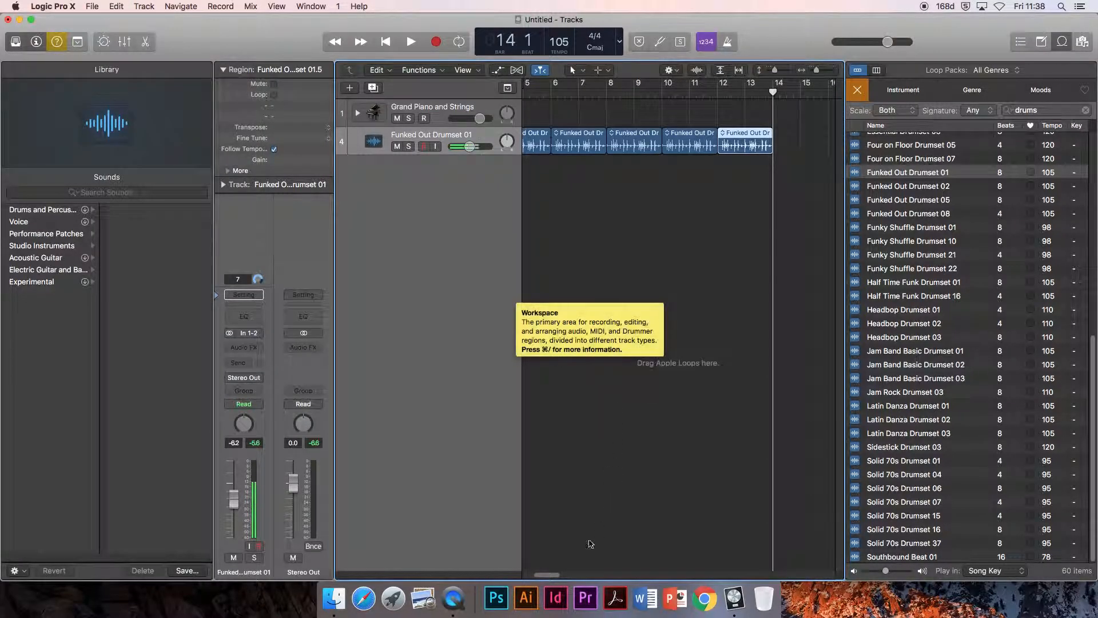
Step: Move the playhead to bar 2, play the drum loops back, and practise starting and stopping playback
{"action": "left_click_drag", "start_coordinate": [555, 576], "coordinate": [528, 574]}
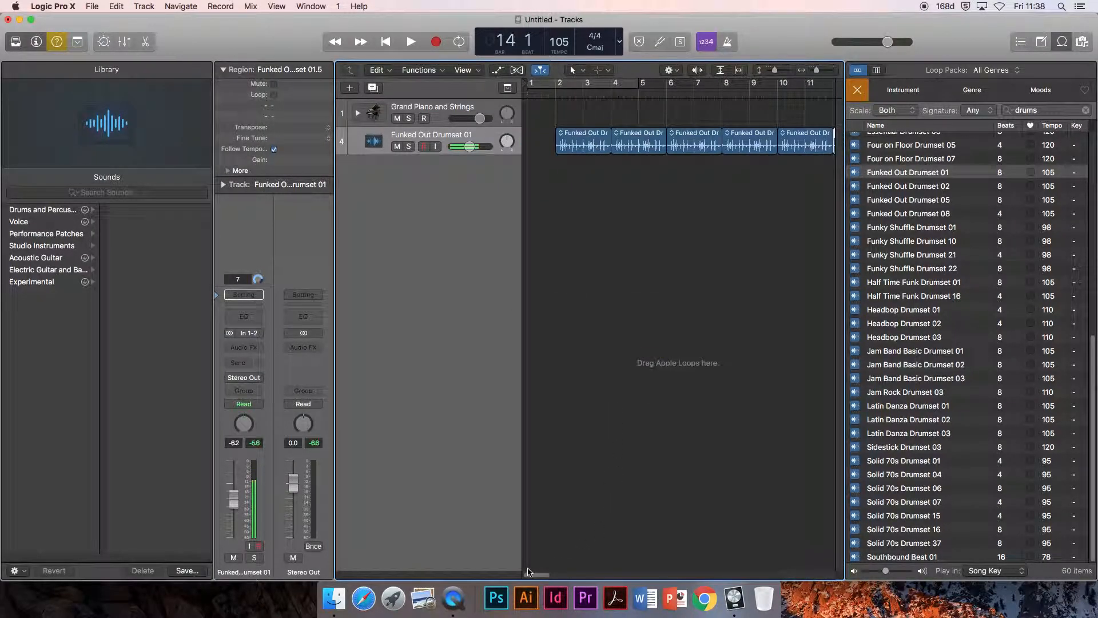
{"action": "left_click", "coordinate": [555, 87]}
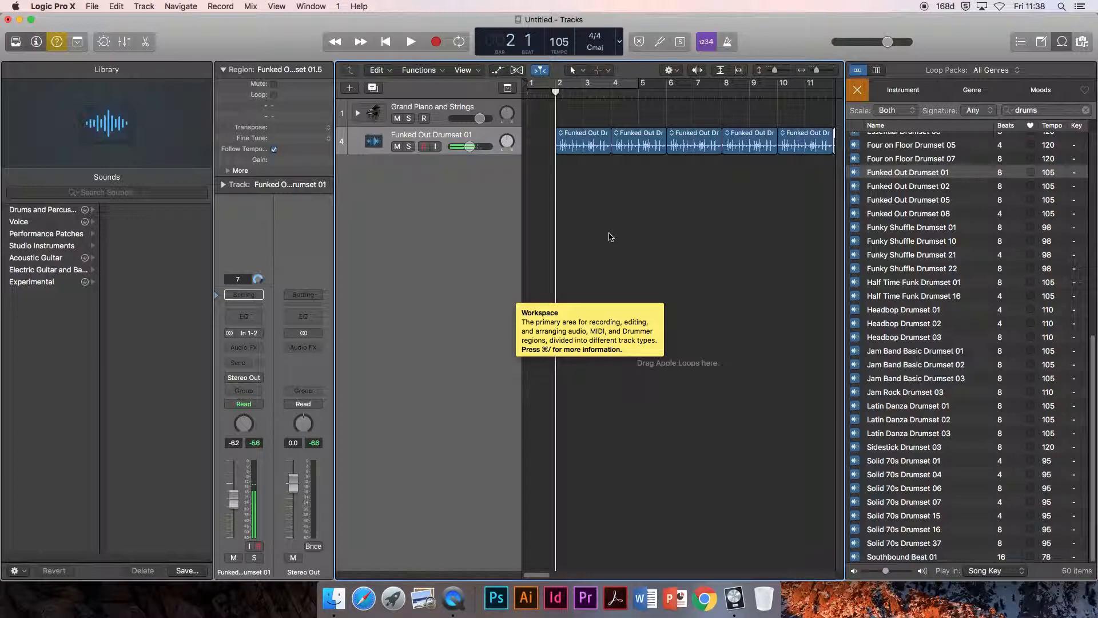
{"action": "key", "text": "space"}
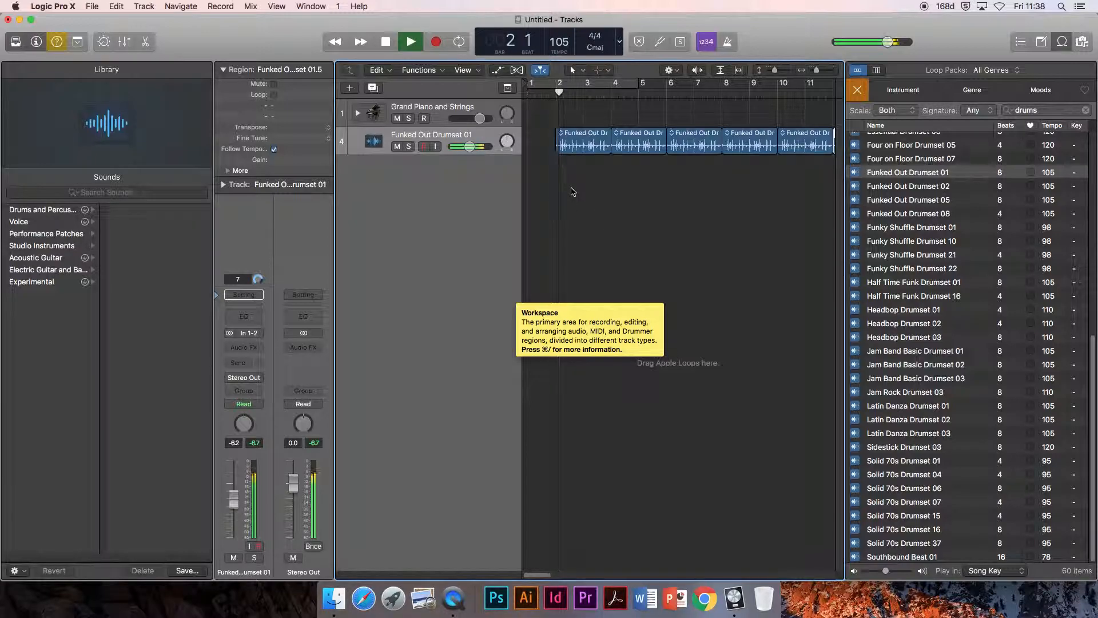
{"action": "key", "text": "space"}
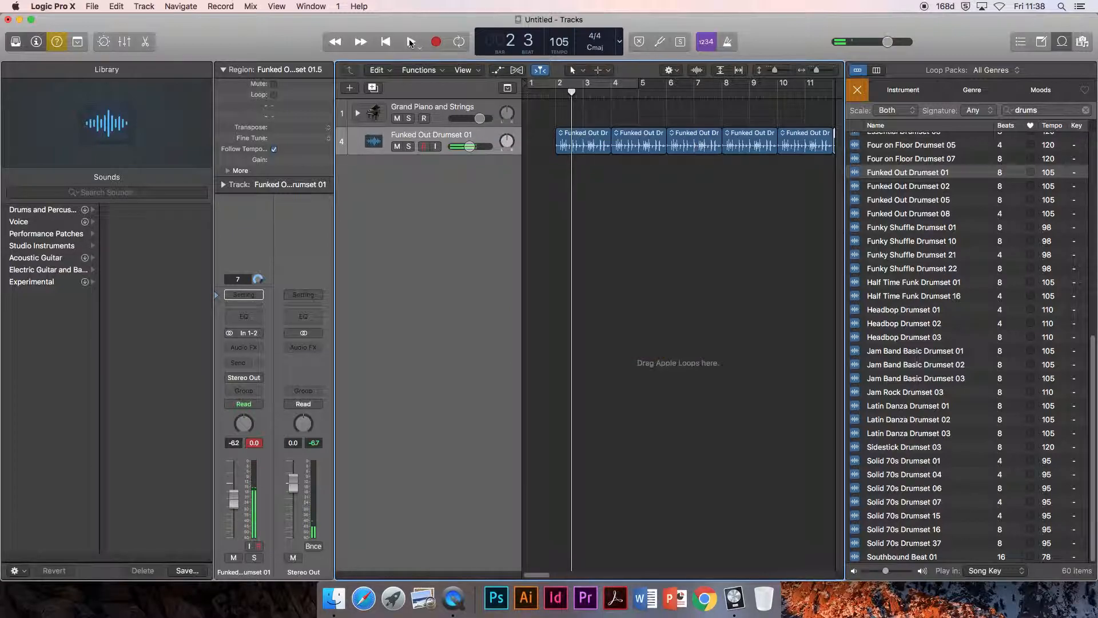
{"action": "left_click", "coordinate": [410, 42]}
{"action": "left_click", "coordinate": [411, 41]}
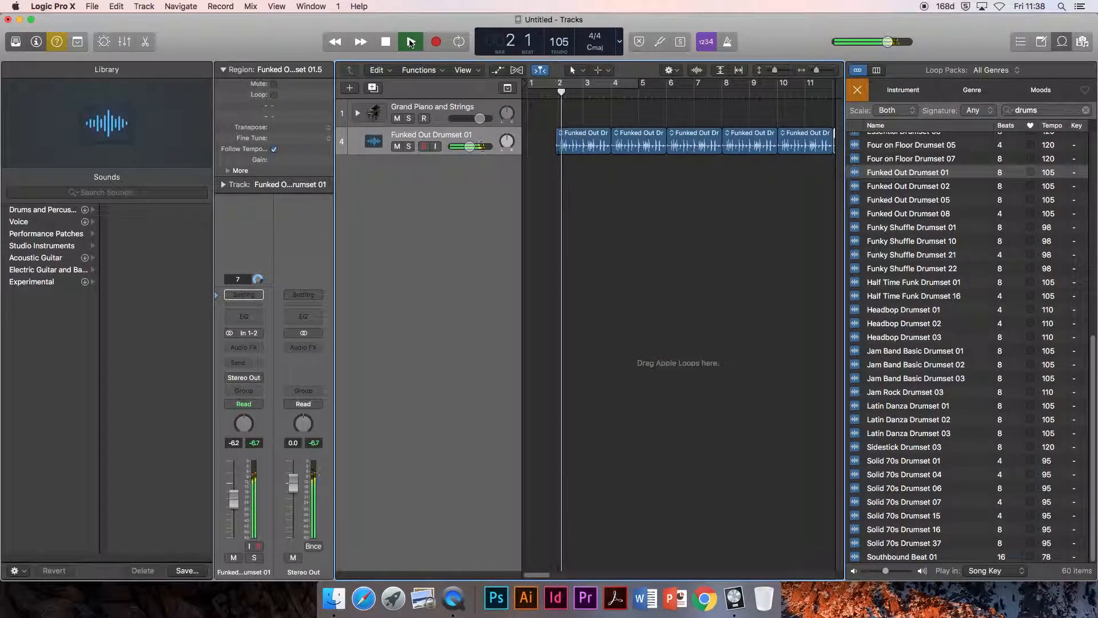
{"action": "left_click", "coordinate": [388, 43]}
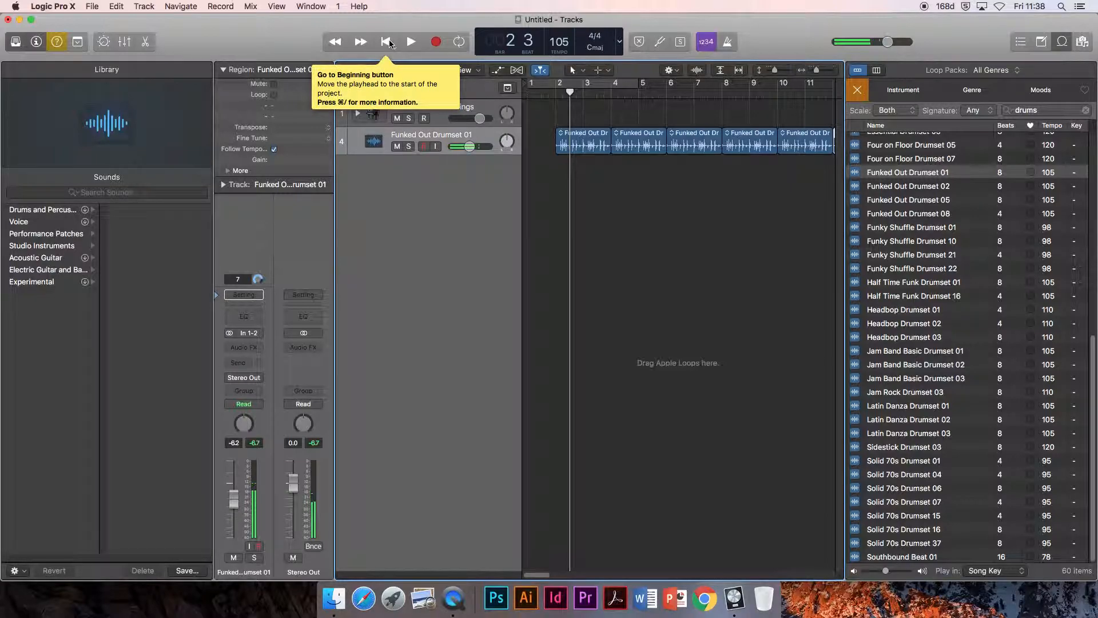
{"action": "key", "text": "space"}
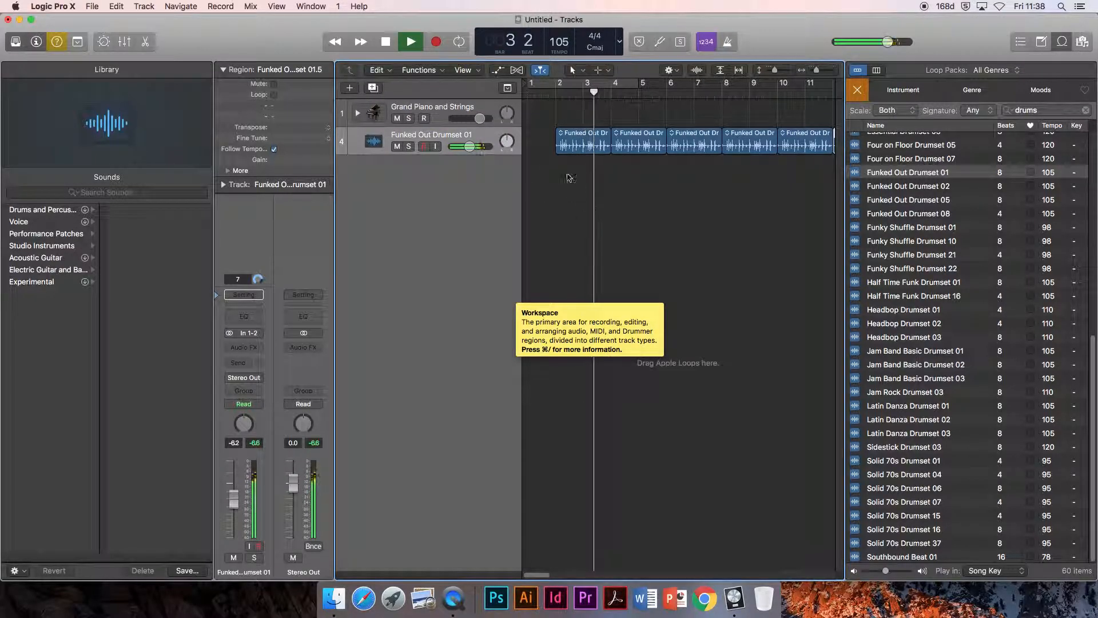
{"action": "left_click", "coordinate": [388, 43]}
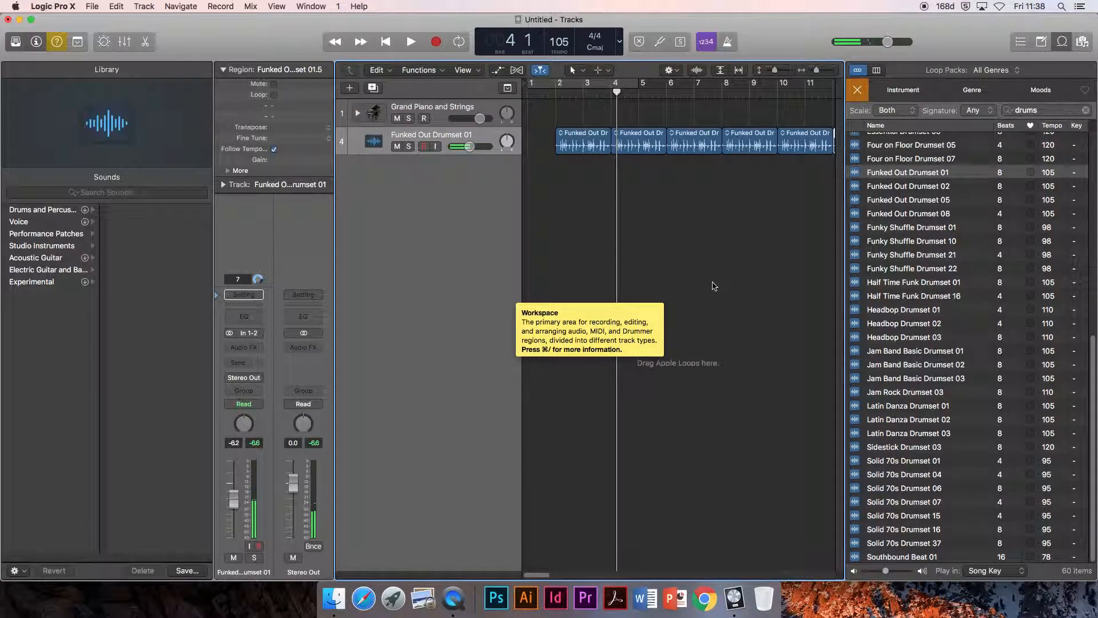
Step: Search the loop library for "bass" and preview Beach Run Bass, Berlin Night Bass, Black Tie Bass and Blues Siren Bass
{"action": "left_click", "coordinate": [1050, 113]}
{"action": "type", "text": "bass"}
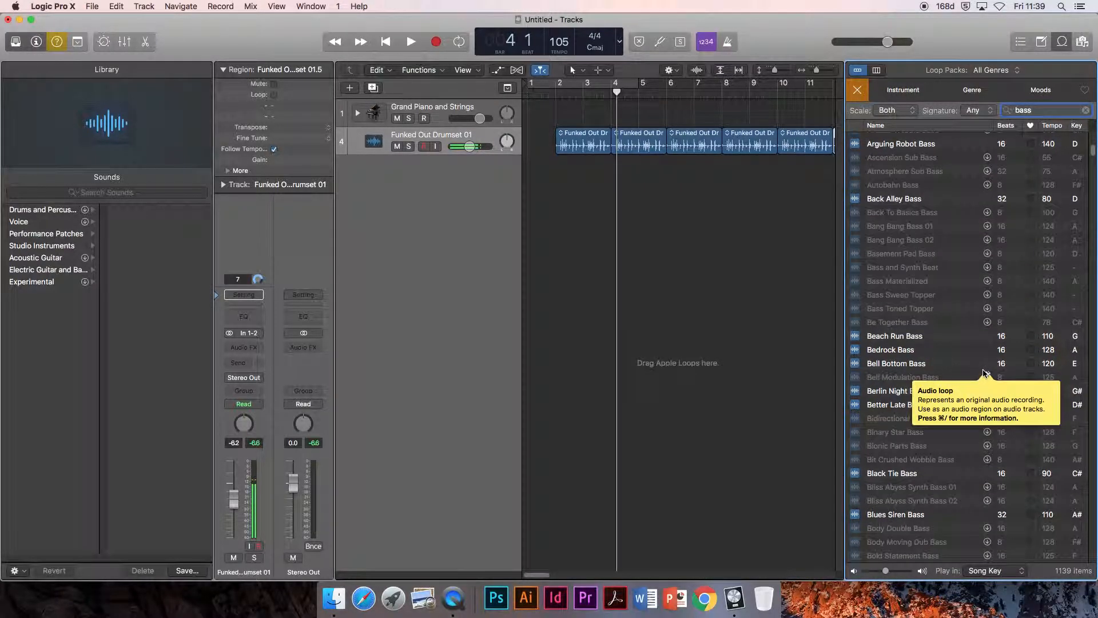
{"action": "left_click", "coordinate": [879, 339]}
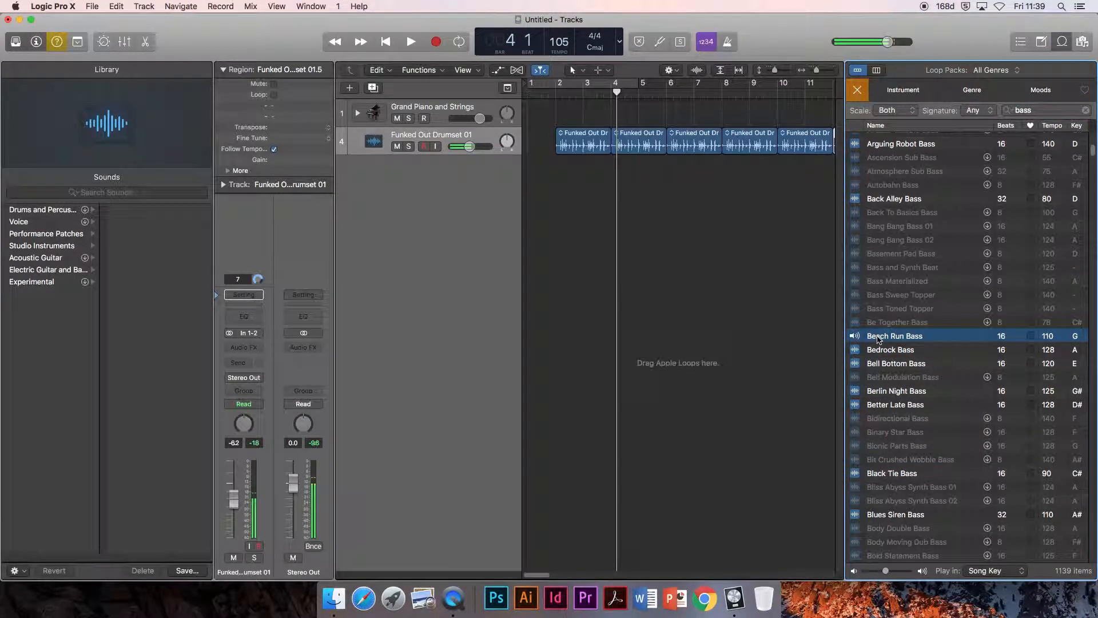
{"action": "left_click", "coordinate": [885, 392]}
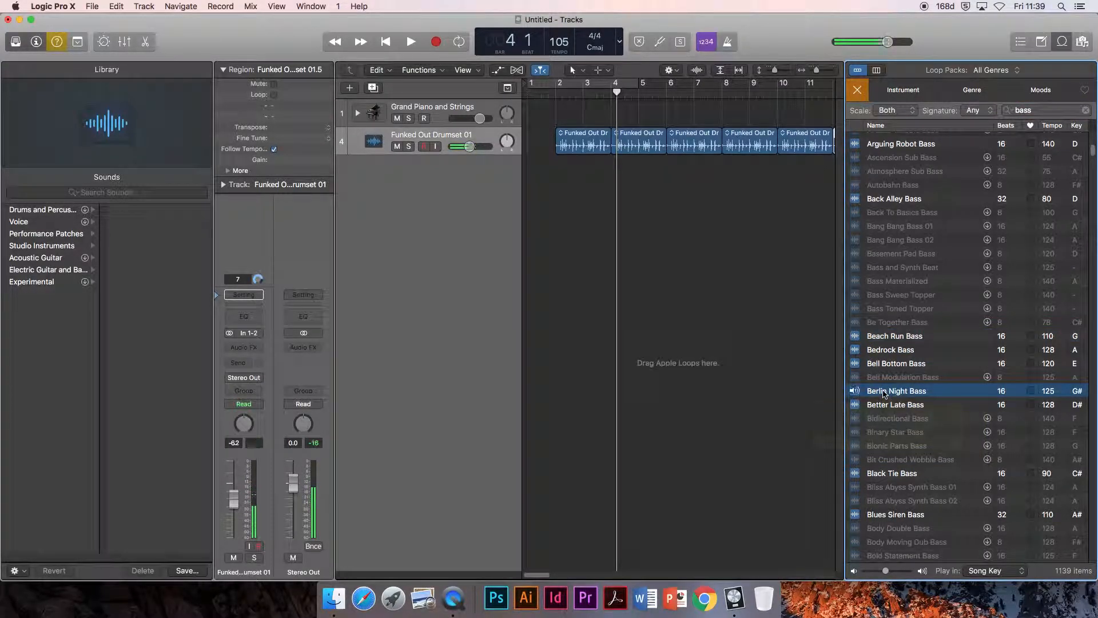
{"action": "left_click", "coordinate": [888, 475]}
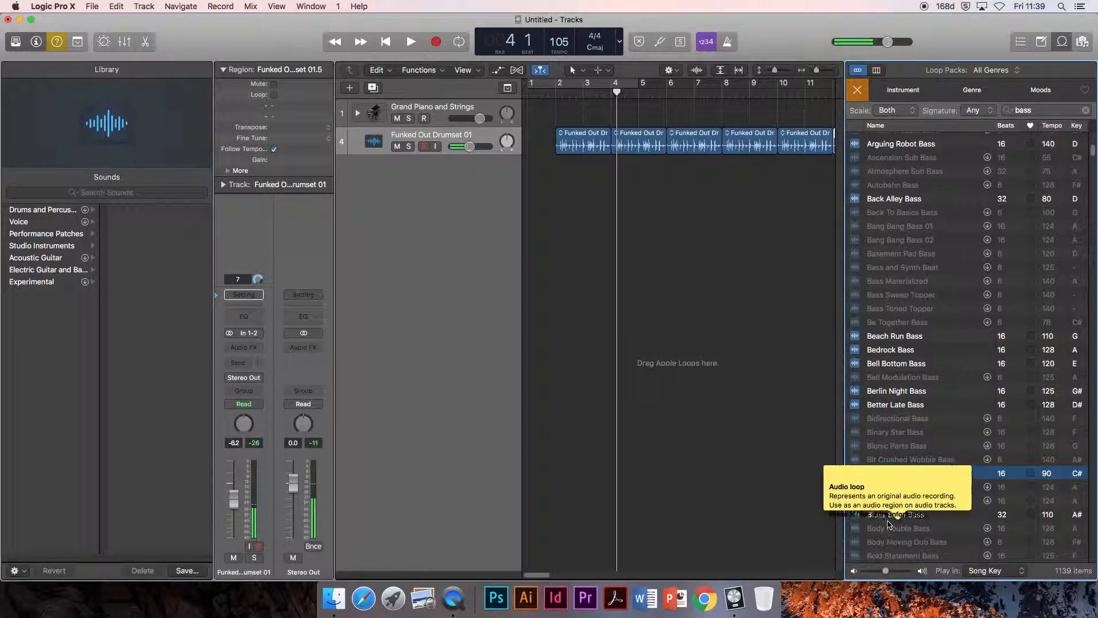
{"action": "left_click", "coordinate": [891, 516]}
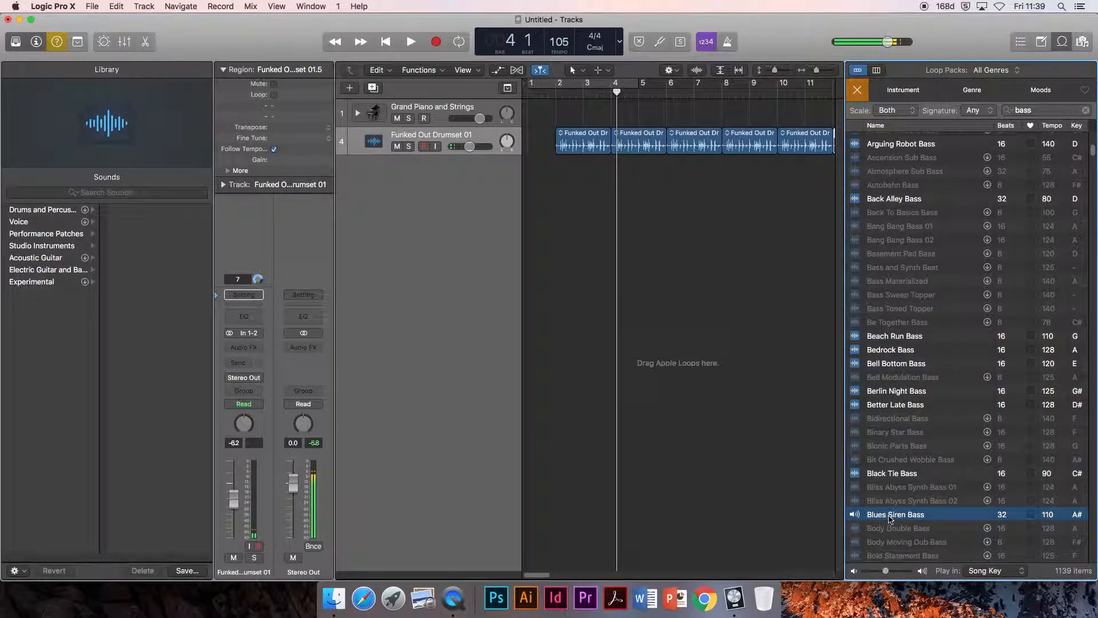
Step: Preview Bricklayer Bass, Bright Tone Bass 02, Build Up Bass and Builder Bass in the loop library
{"action": "scroll", "coordinate": [890, 519], "scroll_direction": "down", "scroll_amount": 10}
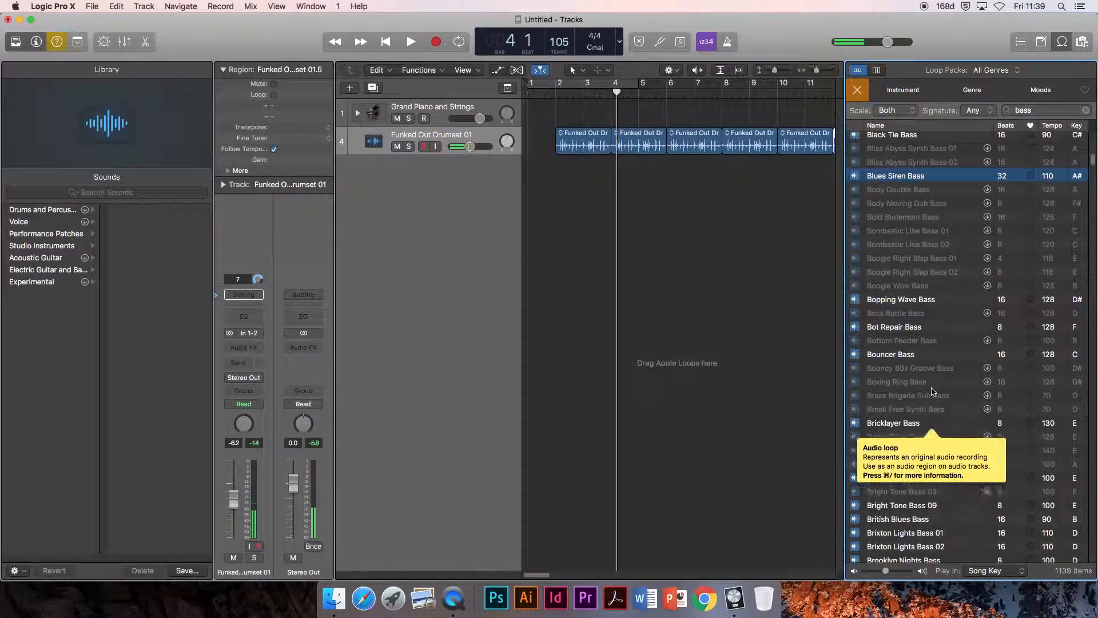
{"action": "left_click", "coordinate": [894, 423]}
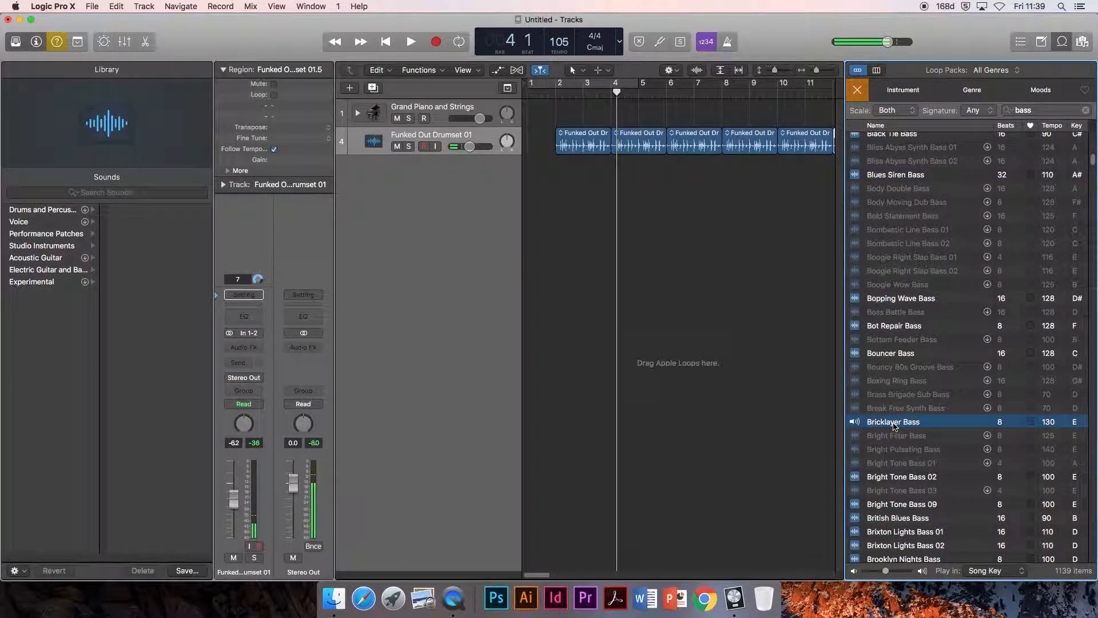
{"action": "left_click", "coordinate": [896, 478]}
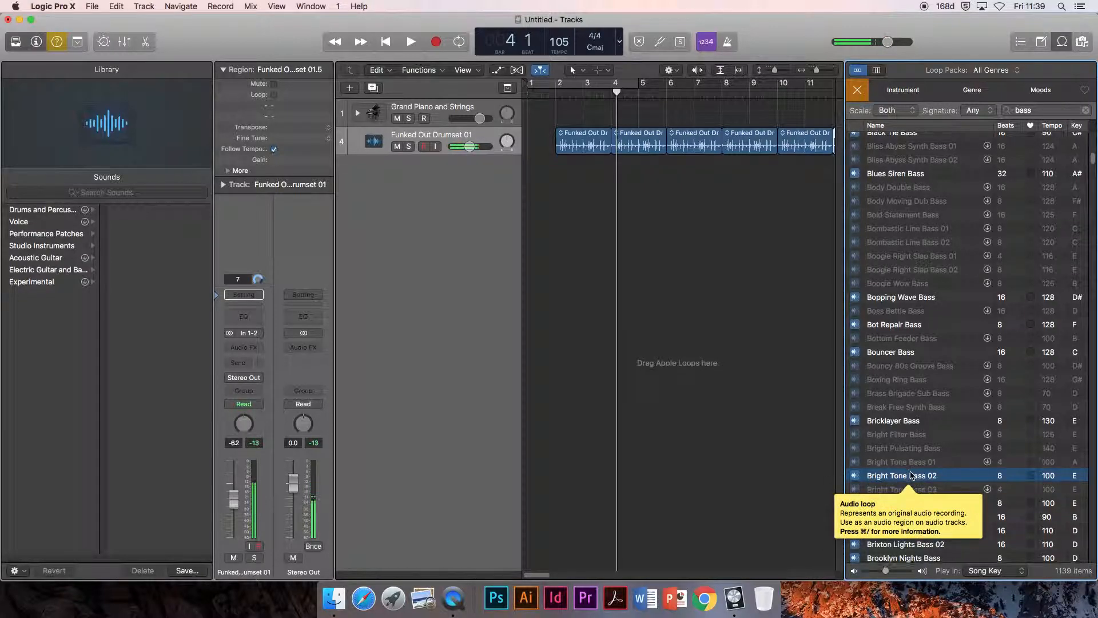
{"action": "scroll", "coordinate": [898, 481], "scroll_direction": "down", "scroll_amount": 5}
{"action": "left_click", "coordinate": [898, 444]}
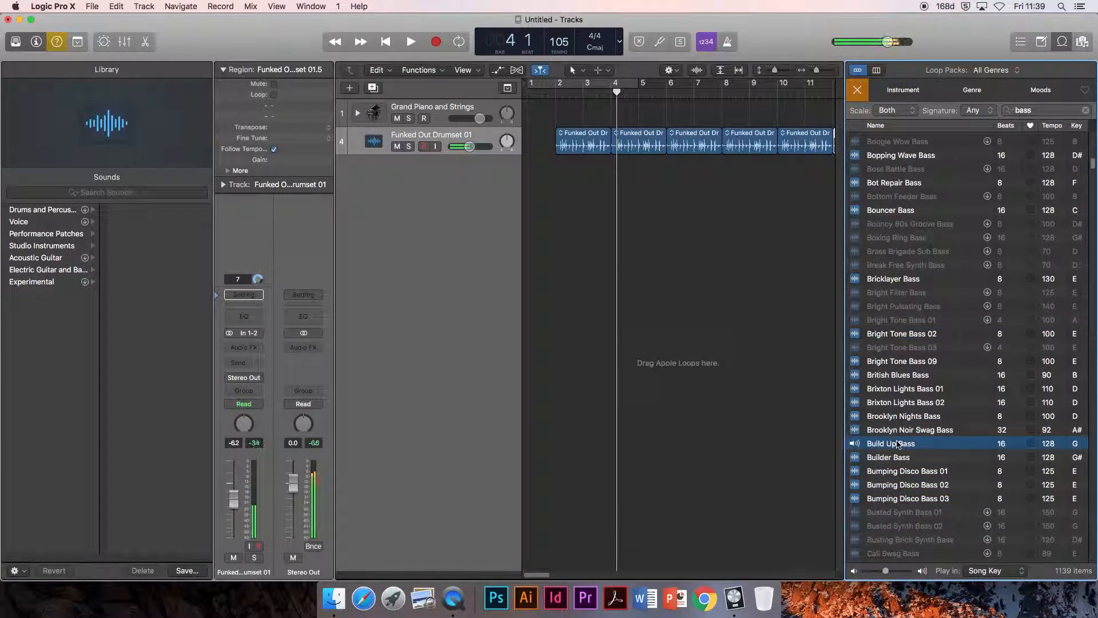
{"action": "left_click", "coordinate": [890, 461]}
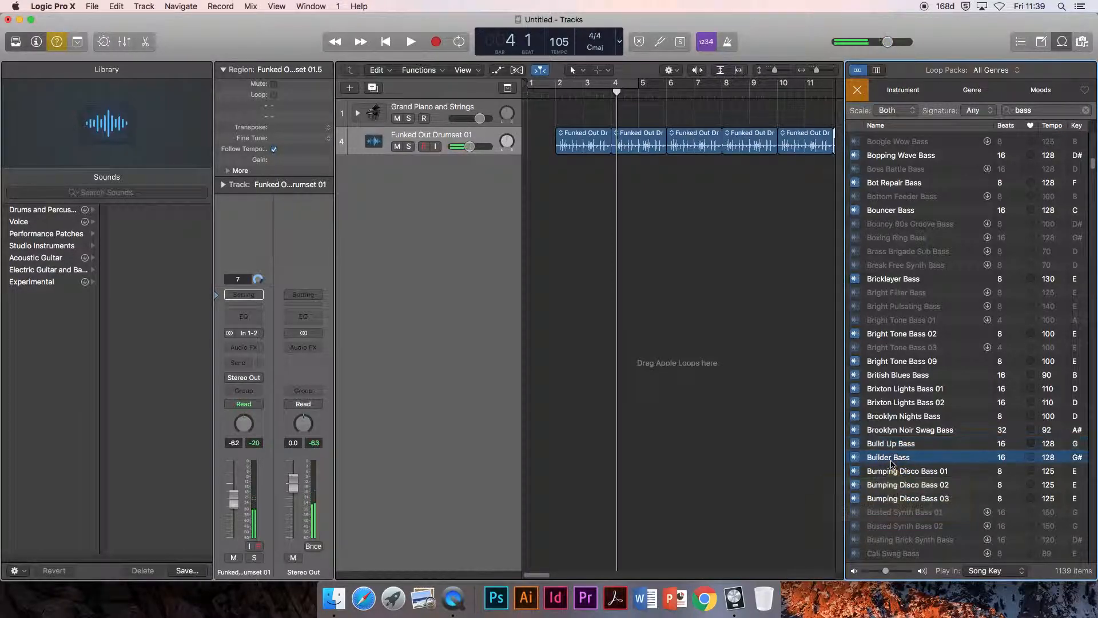
Step: Preview further bass loops: Chill Loop, Chill Melody 01, Chip Shot, Classic Wobble, Cold Shoulder Sub Bass and Combustion Bass Guitar
{"action": "scroll", "coordinate": [893, 464], "scroll_direction": "down", "scroll_amount": 10}
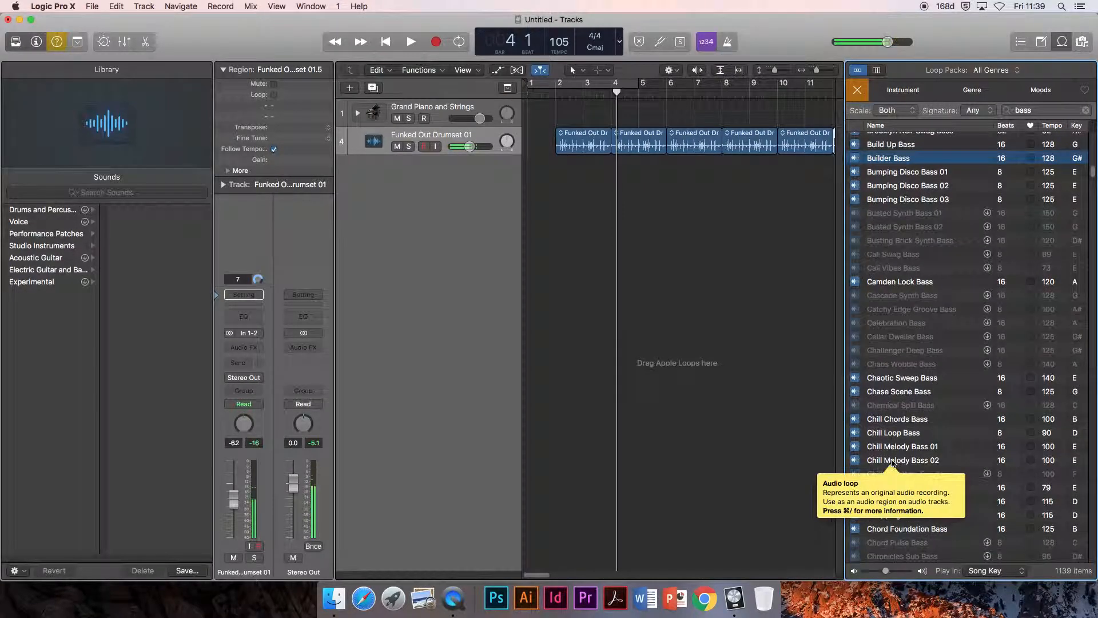
{"action": "left_click", "coordinate": [897, 433]}
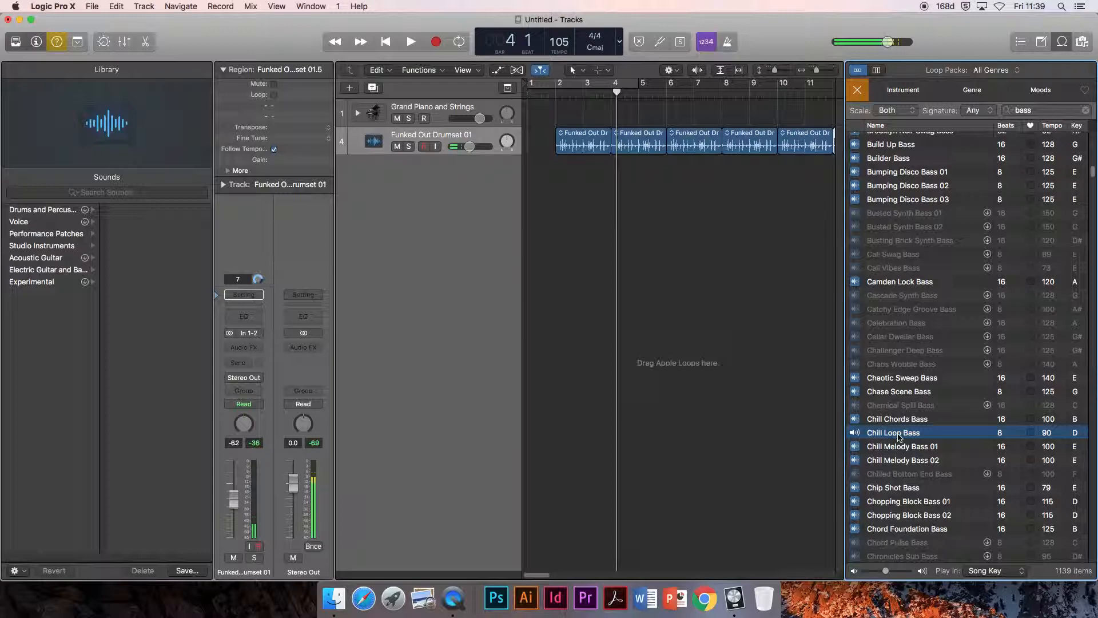
{"action": "left_click", "coordinate": [900, 447]}
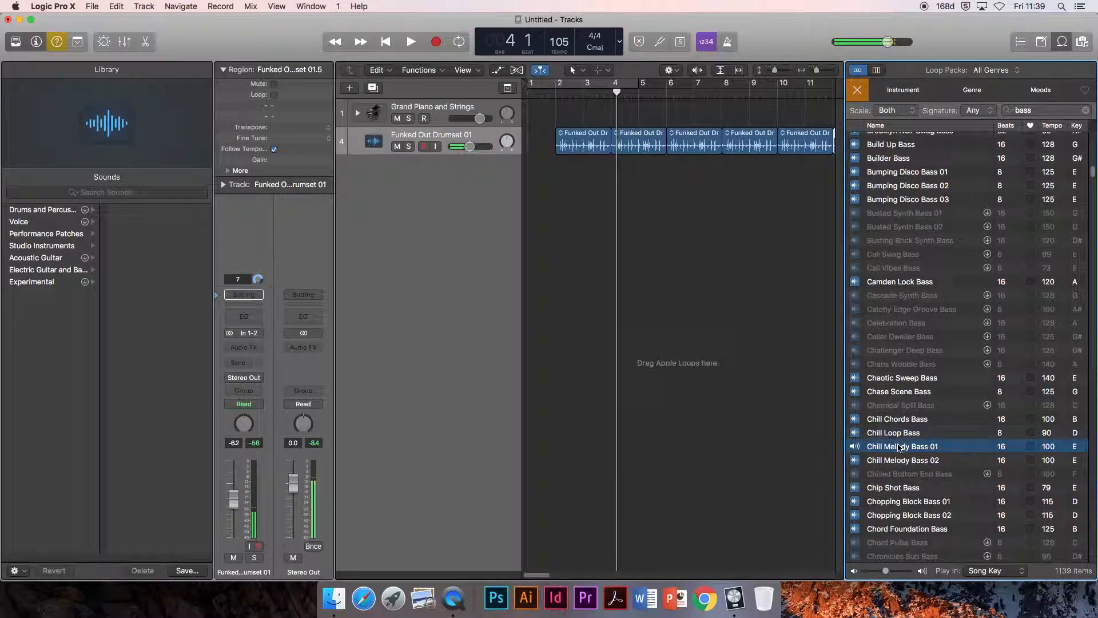
{"action": "left_click", "coordinate": [895, 488]}
{"action": "scroll", "coordinate": [894, 485], "scroll_direction": "down", "scroll_amount": 10}
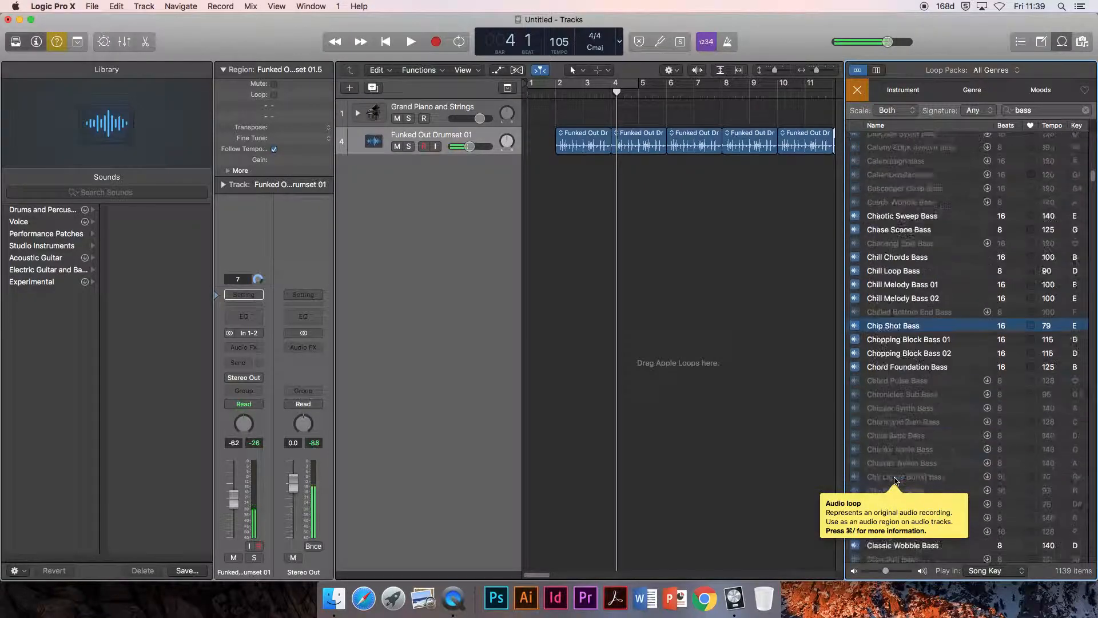
{"action": "left_click", "coordinate": [905, 407]}
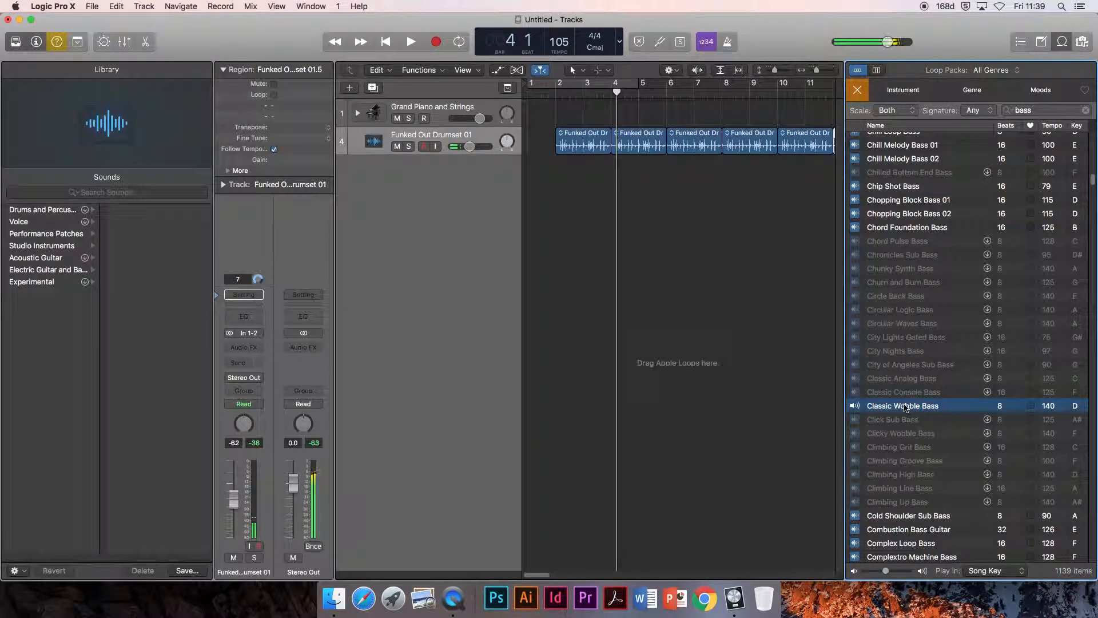
{"action": "left_click", "coordinate": [896, 516]}
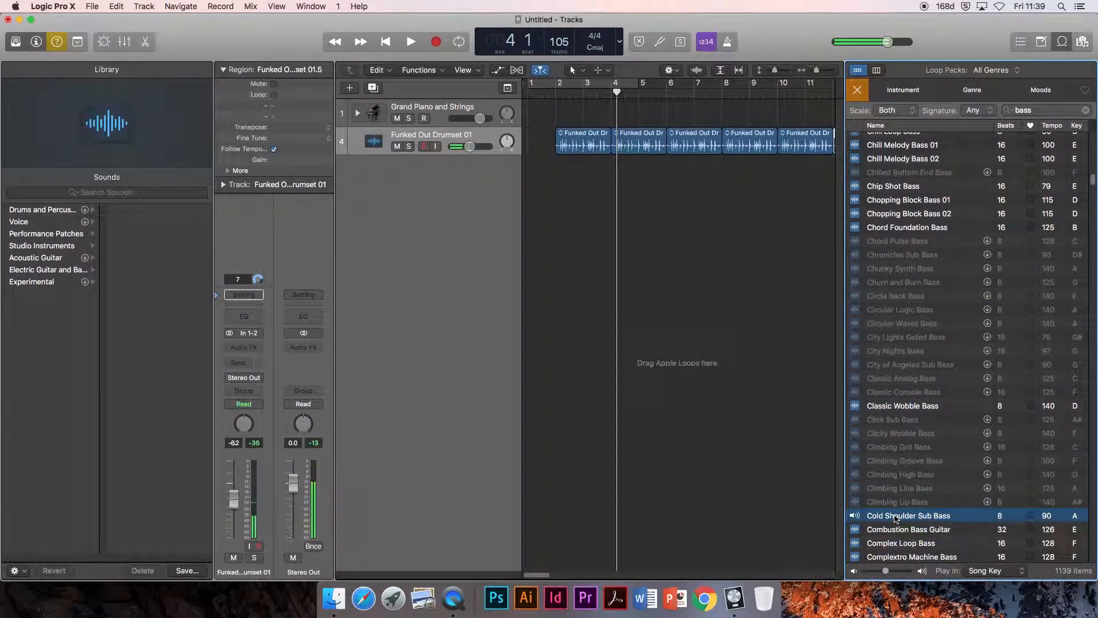
{"action": "left_click", "coordinate": [895, 530]}
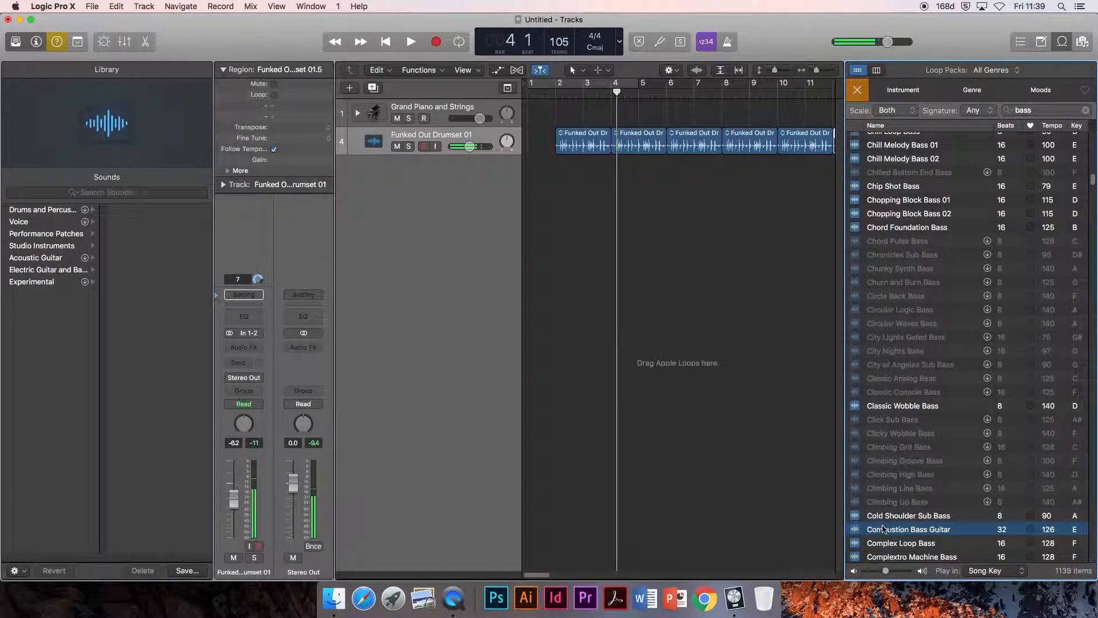
{"action": "mouse_move", "coordinate": [855, 533]}
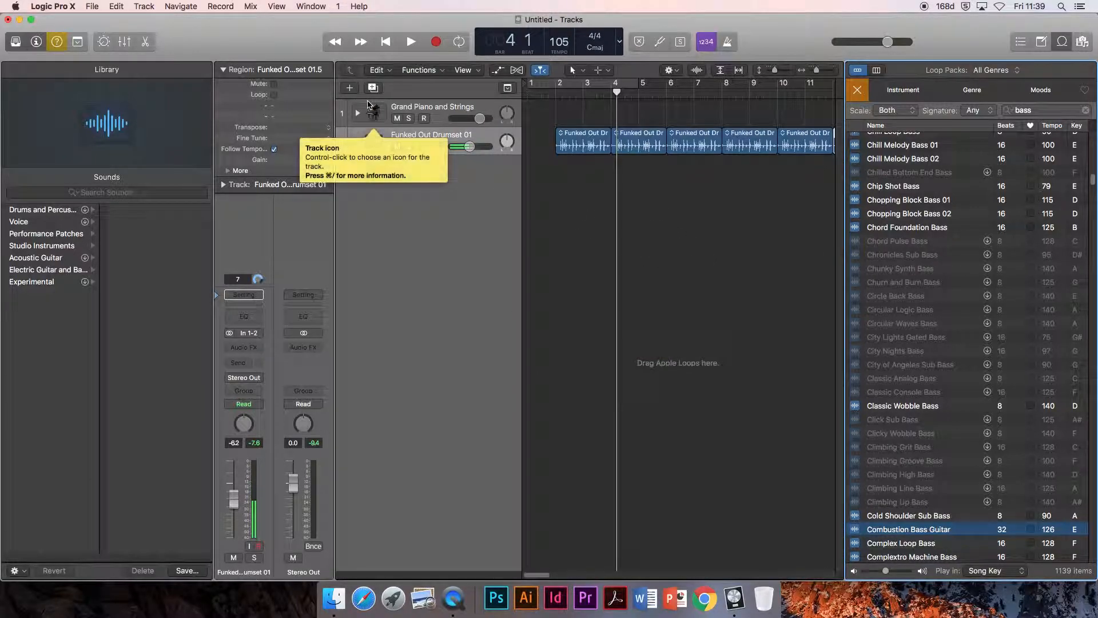
Step: Add a new audio track and place the Combustion Bass Guitar loop on it, starting at bar 2
{"action": "left_click", "coordinate": [351, 89]}
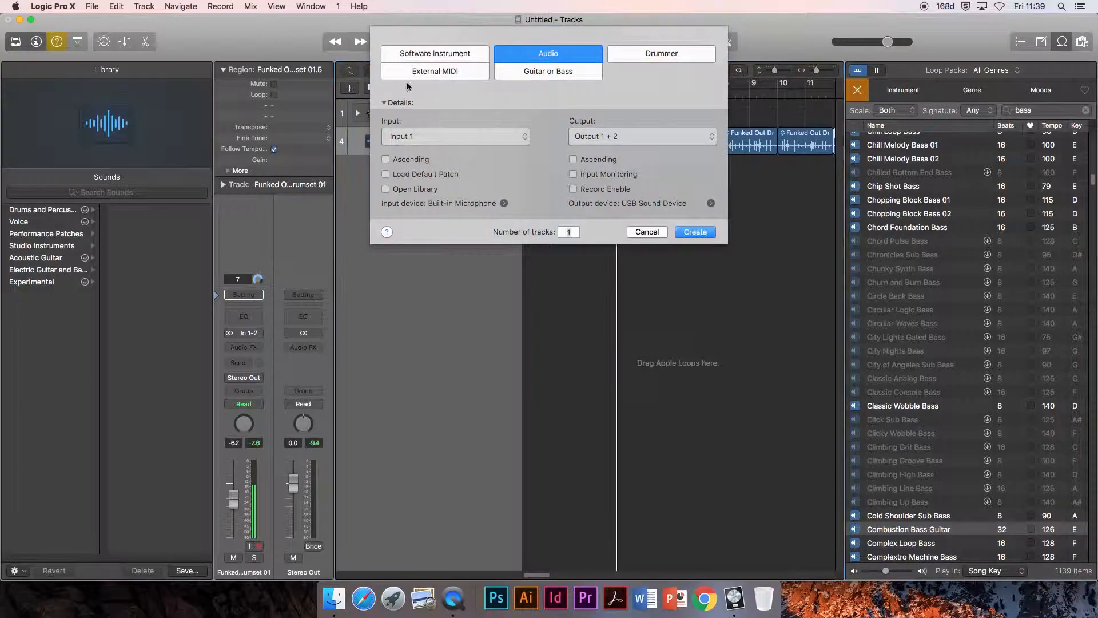
{"action": "left_click", "coordinate": [695, 232]}
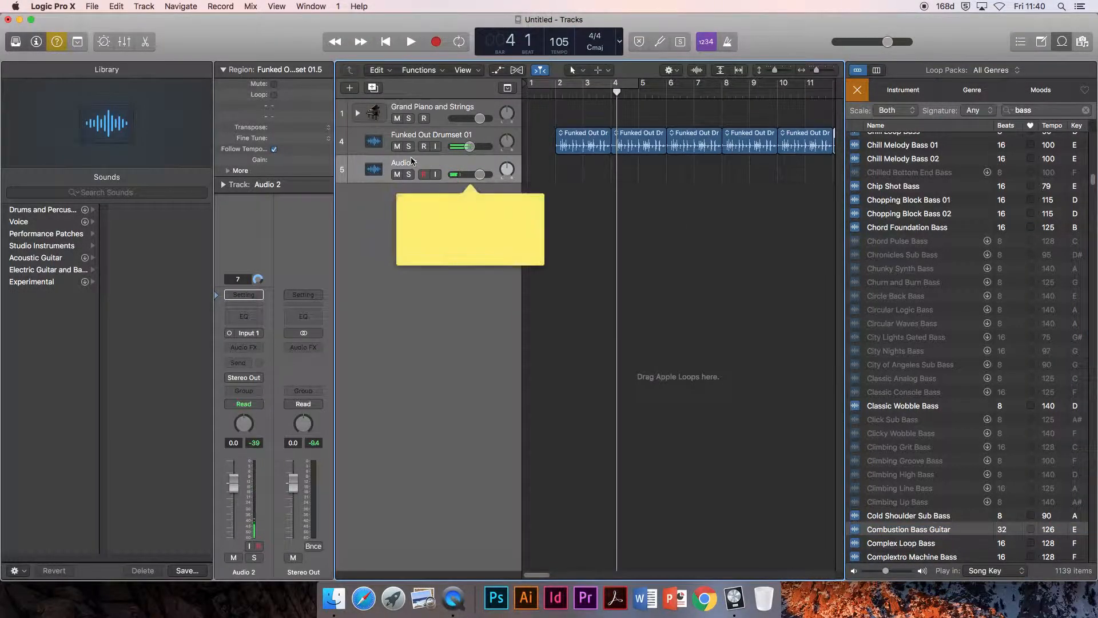
{"action": "left_click_drag", "start_coordinate": [903, 530], "coordinate": [559, 170]}
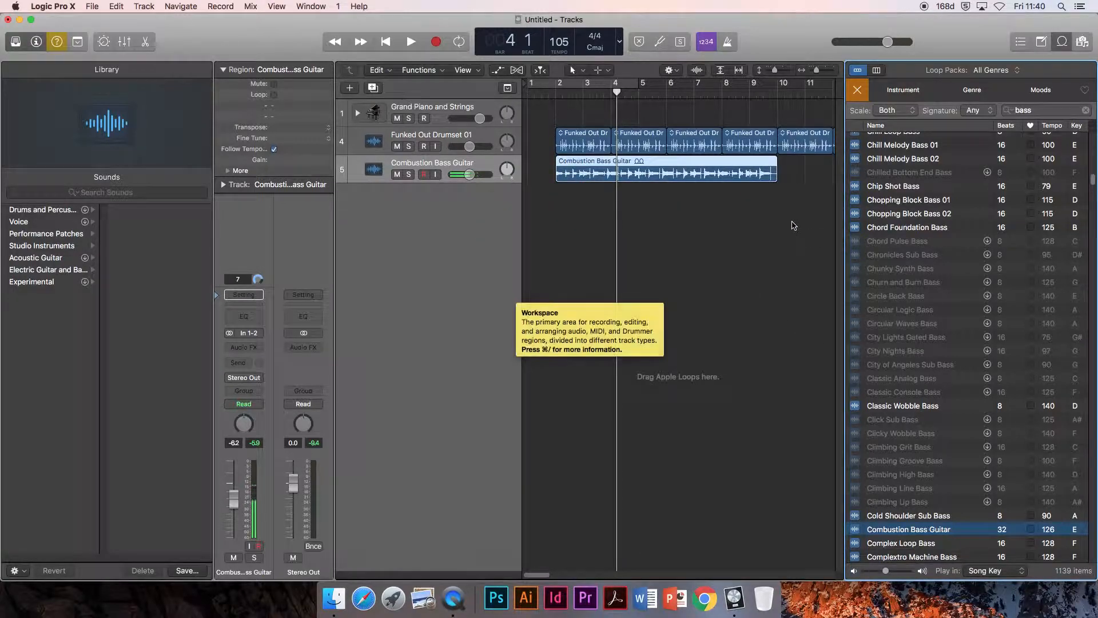
Step: Duplicate the Combustion Bass Guitar region so the copy starts at bar 10, directly after the original
{"action": "left_click", "coordinate": [747, 218]}
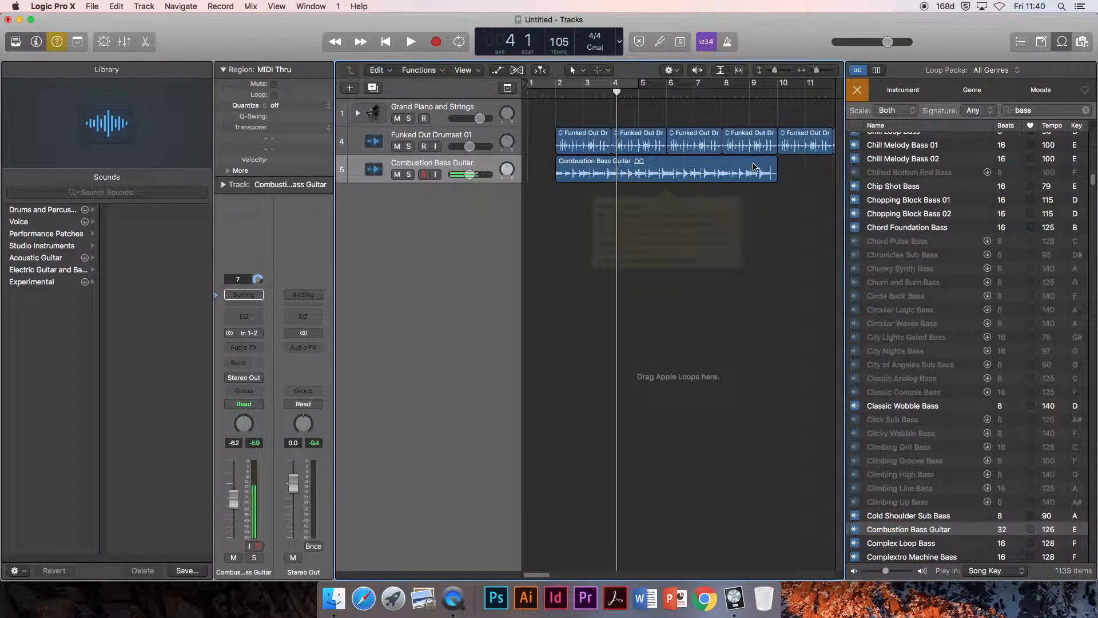
{"action": "left_click", "coordinate": [754, 166]}
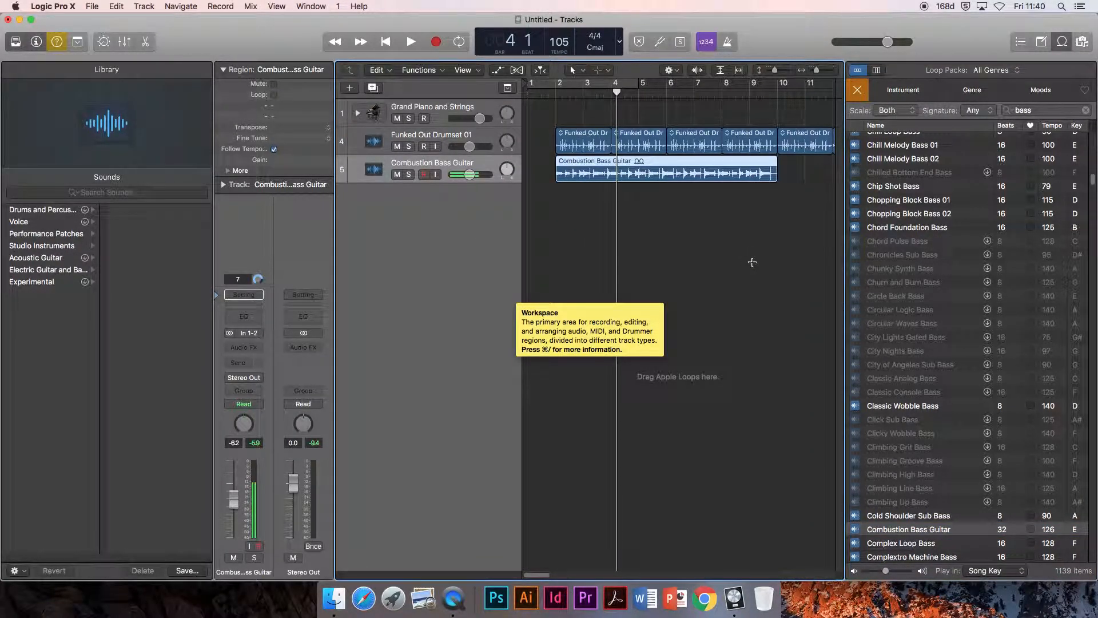
{"action": "left_click_drag", "start_coordinate": [617, 92], "coordinate": [776, 116]}
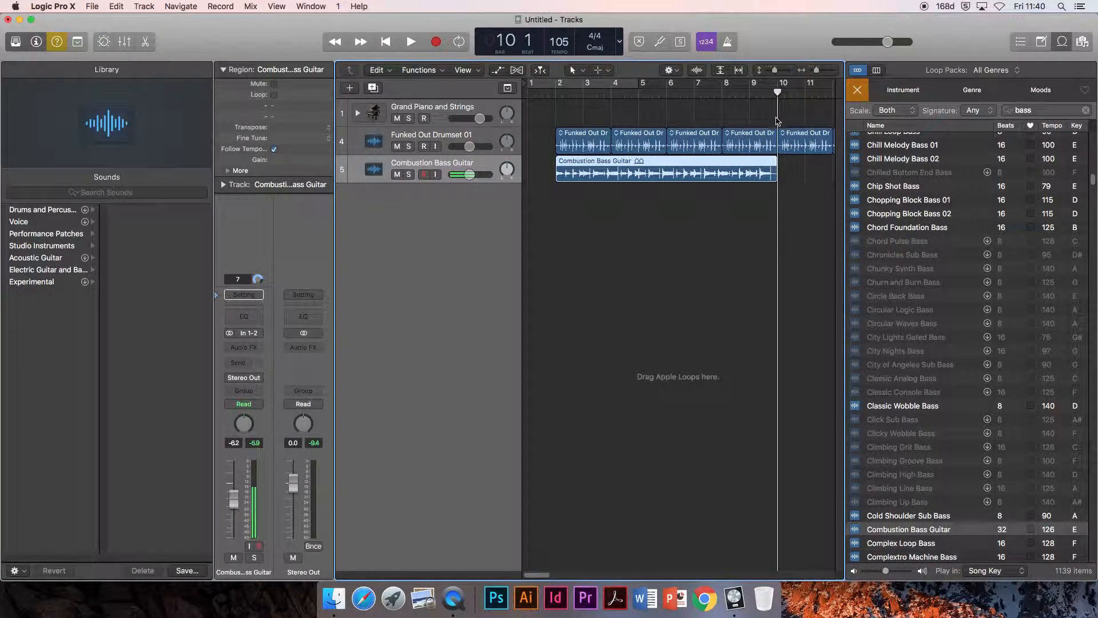
{"action": "key", "text": "super+v"}
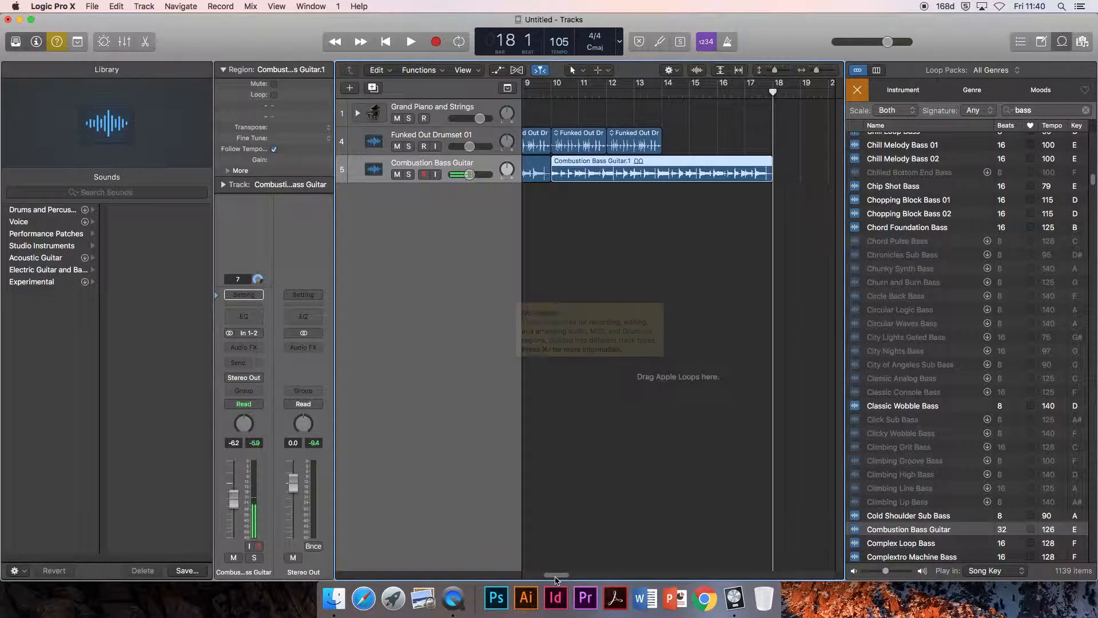
Step: Return the playhead to bar 2, play the drum and bass tracks together, and stop playback
{"action": "left_click_drag", "start_coordinate": [557, 575], "coordinate": [536, 575]}
{"action": "left_click", "coordinate": [556, 92]}
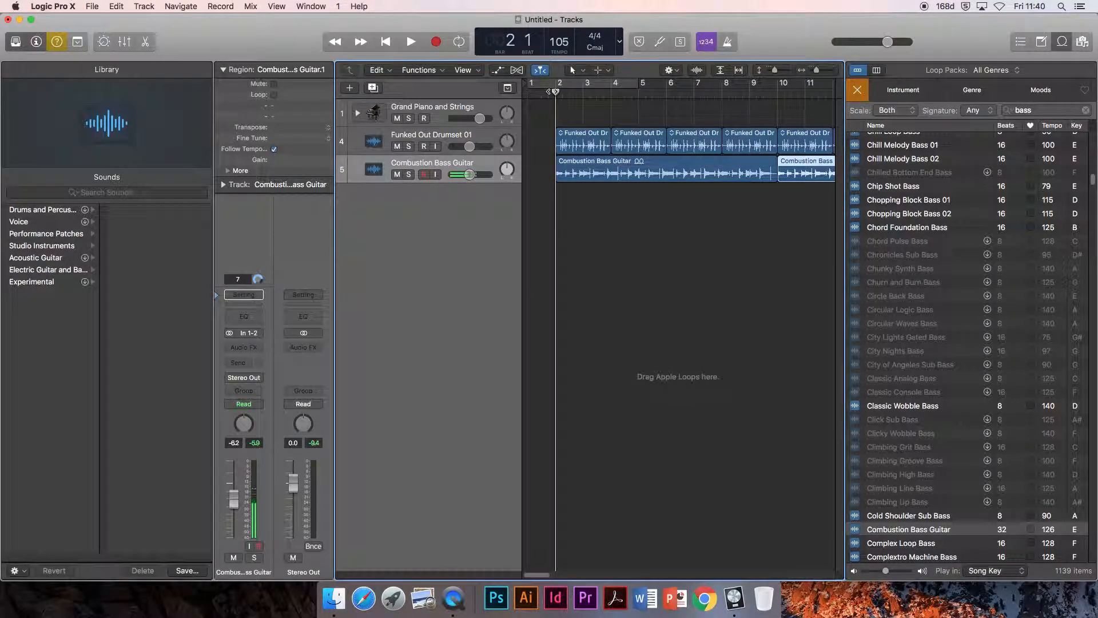
{"action": "key", "text": "space"}
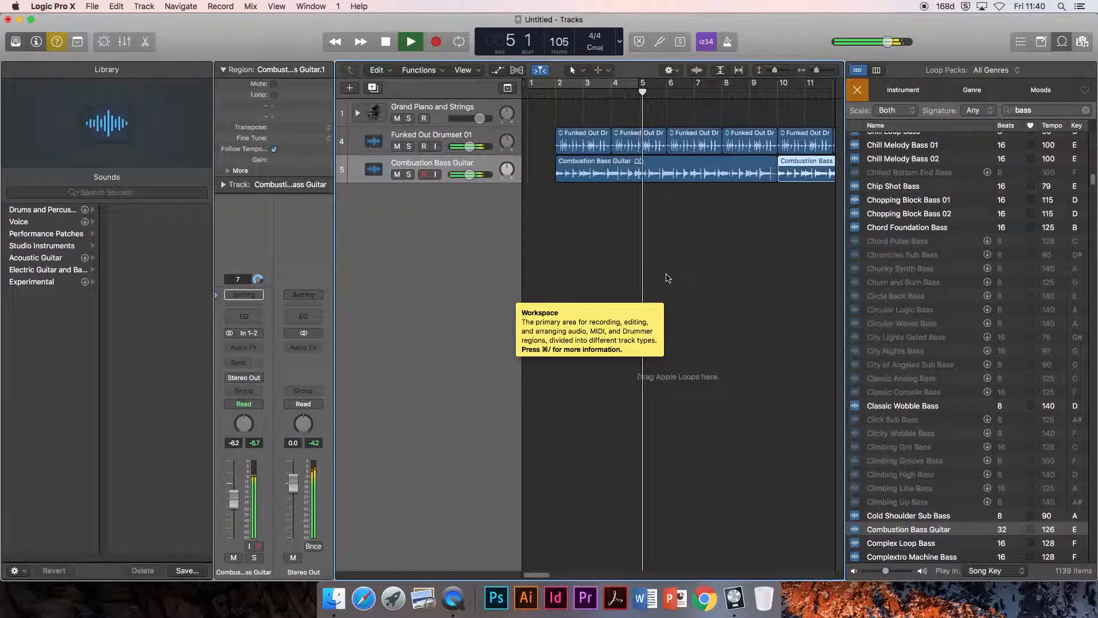
{"action": "key", "text": "space"}
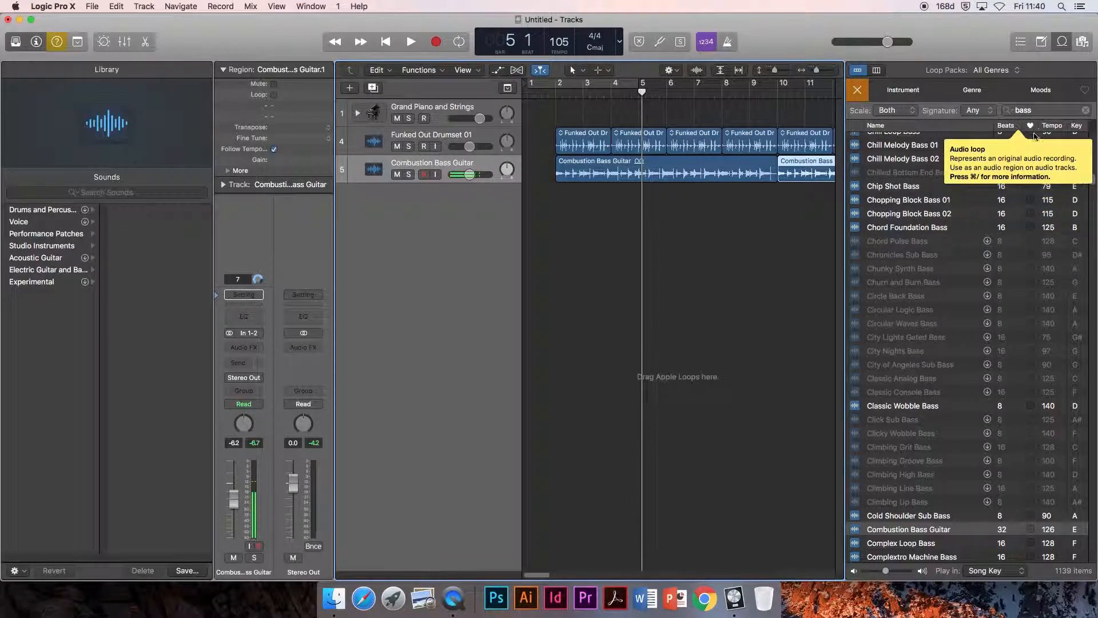
Step: Search the loop library for "guitar" and preview Dusky Blues Guitar Chords
{"action": "left_click", "coordinate": [1041, 111]}
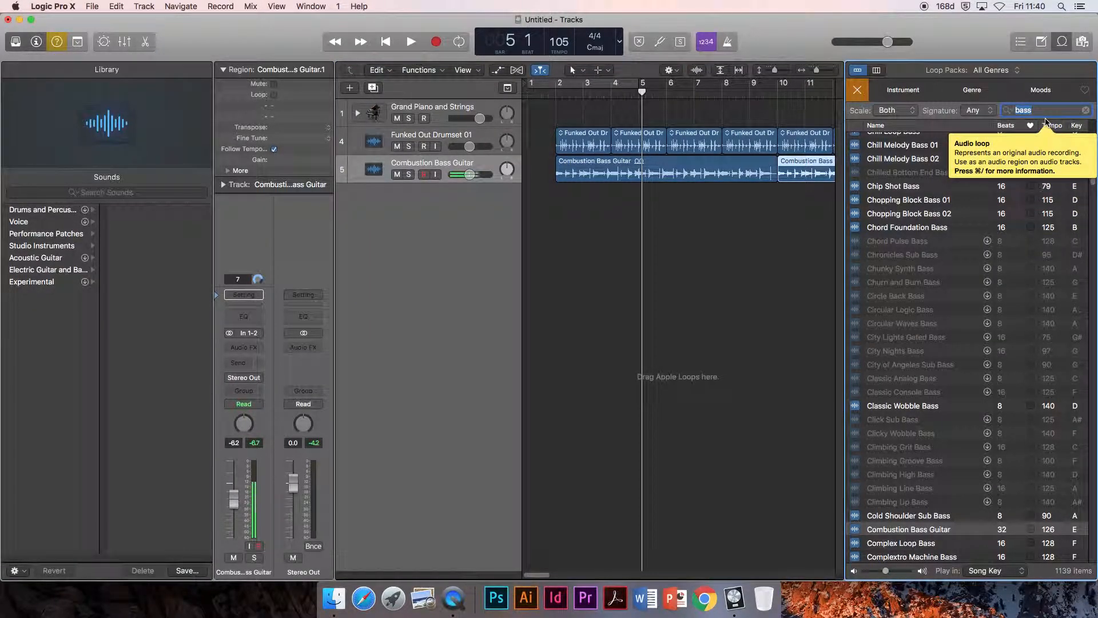
{"action": "key", "text": "BackSpace"}
{"action": "key", "text": "BackSpace"}
{"action": "key", "text": "BackSpace"}
{"action": "key", "text": "BackSpace"}
{"action": "type", "text": "guitar"}
{"action": "key", "text": "Return"}
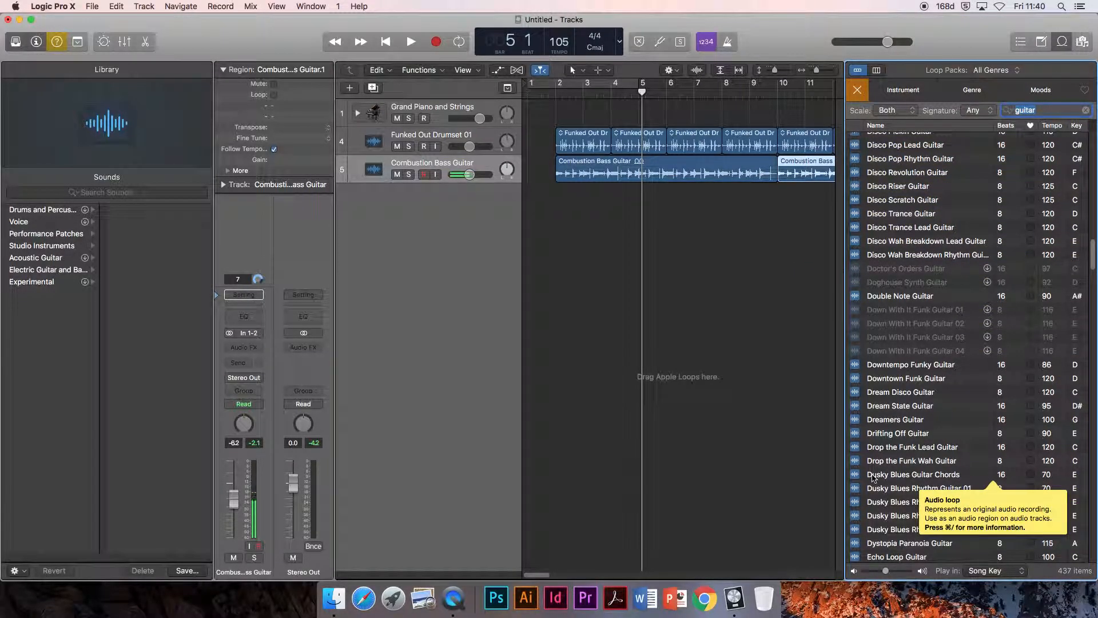
{"action": "left_click", "coordinate": [858, 476]}
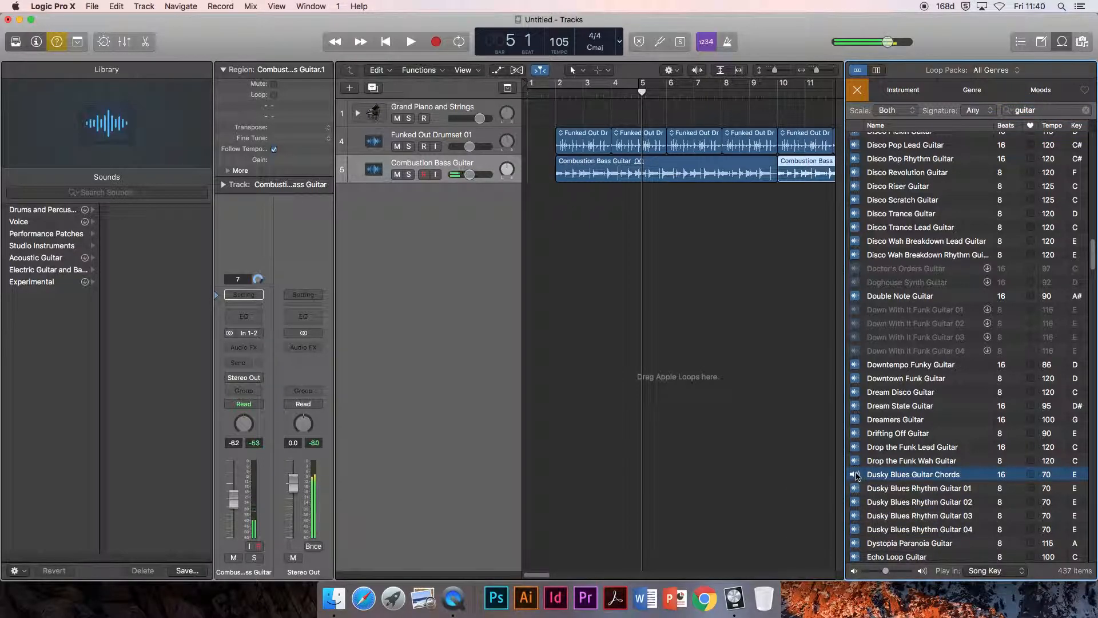
Step: Preview the Gearbox Bass Guitar, Gearbox Muted Guitar and Gearbox Rhythm Guitar loops
{"action": "scroll", "coordinate": [908, 467], "scroll_direction": "down", "scroll_amount": 3}
{"action": "scroll", "coordinate": [908, 467], "scroll_direction": "down", "scroll_amount": 10}
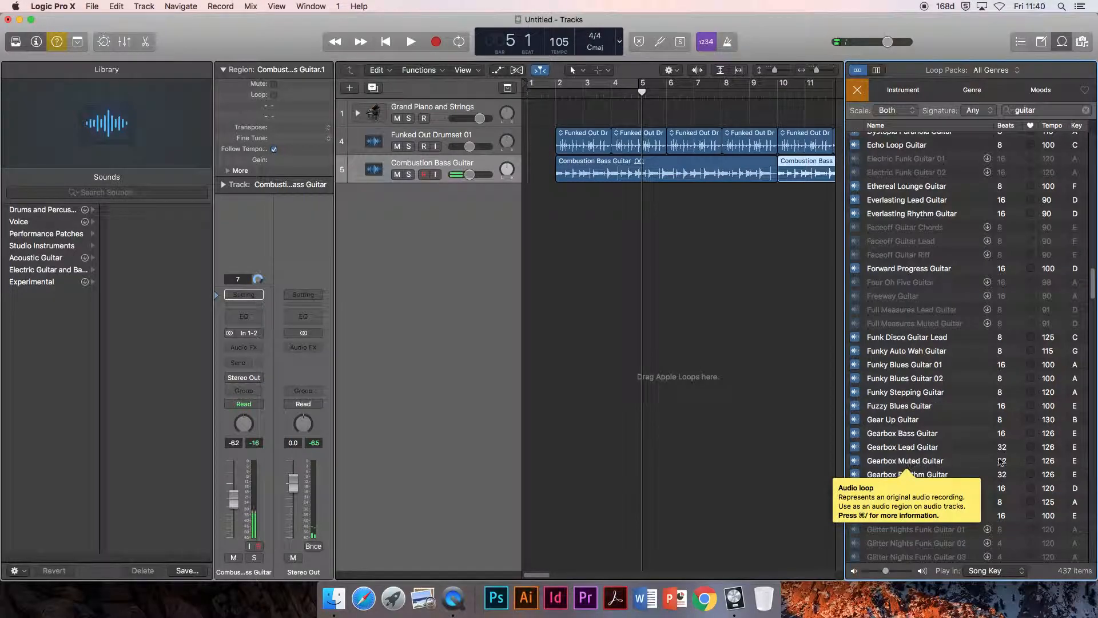
{"action": "left_click", "coordinate": [858, 435]}
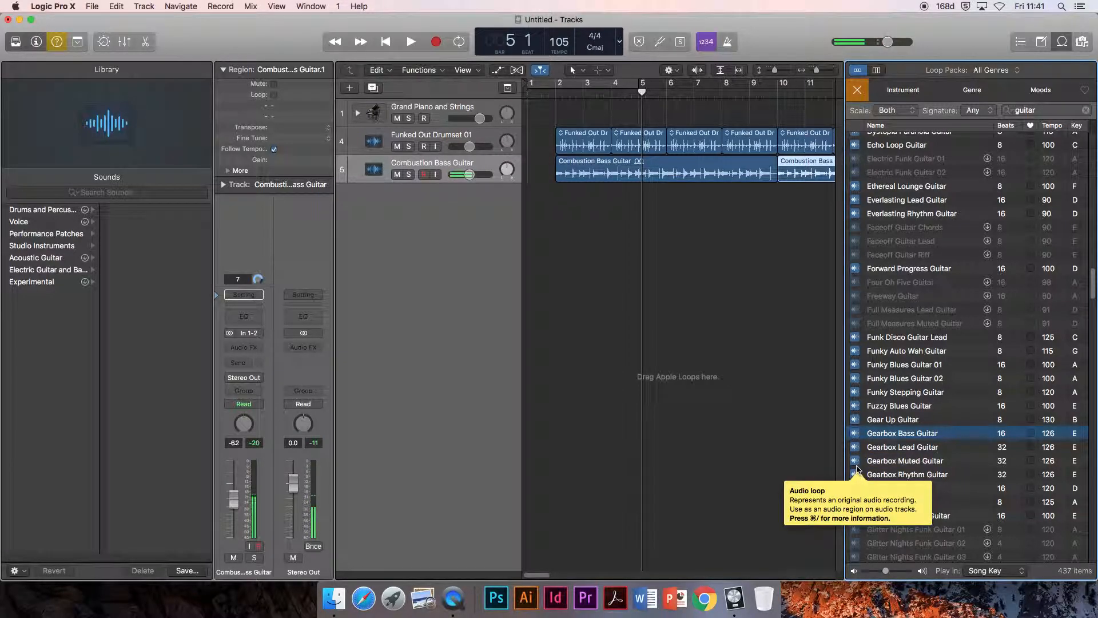
{"action": "left_click", "coordinate": [858, 462]}
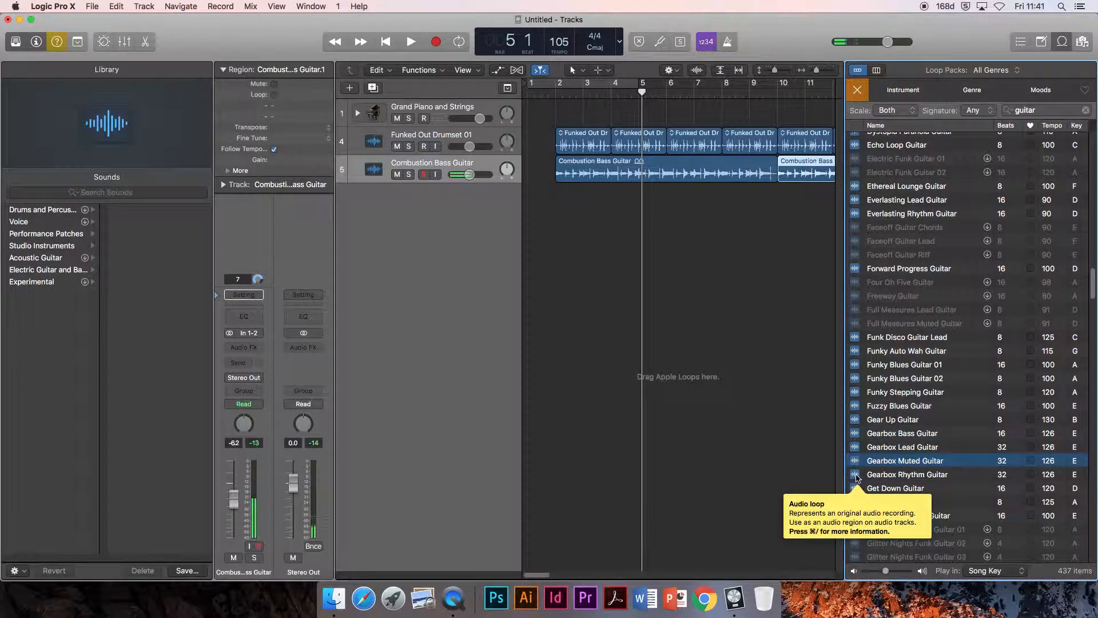
{"action": "left_click", "coordinate": [857, 476]}
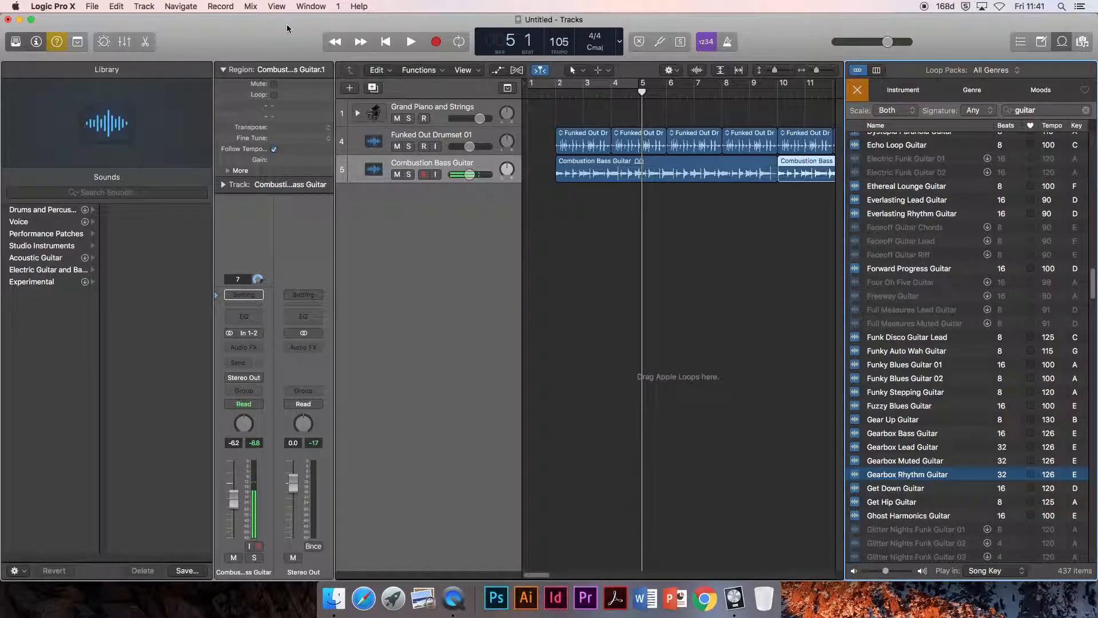
Step: Add another audio track and place the Gearbox Rhythm Guitar loop on it, starting at bar 2
{"action": "left_click", "coordinate": [349, 87]}
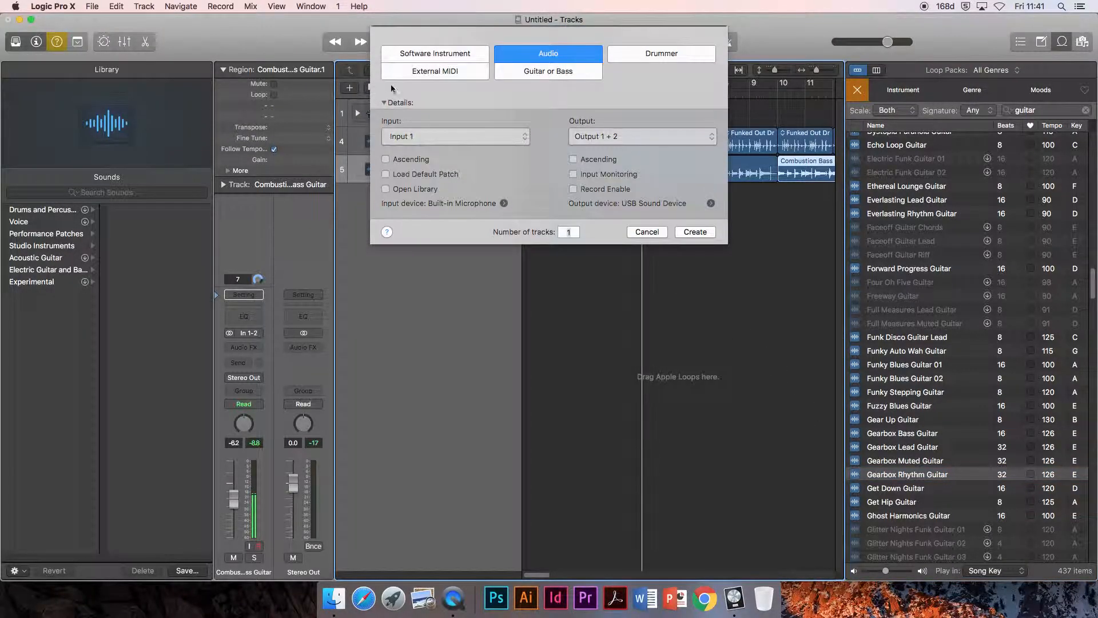
{"action": "left_click", "coordinate": [695, 231]}
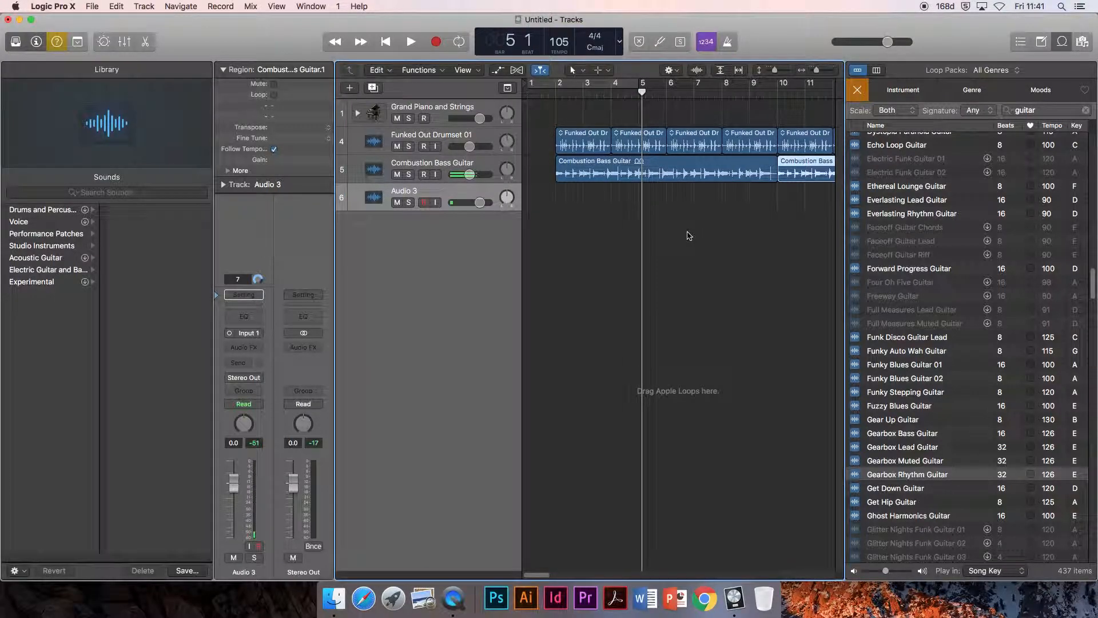
{"action": "left_click_drag", "start_coordinate": [910, 481], "coordinate": [556, 193]}
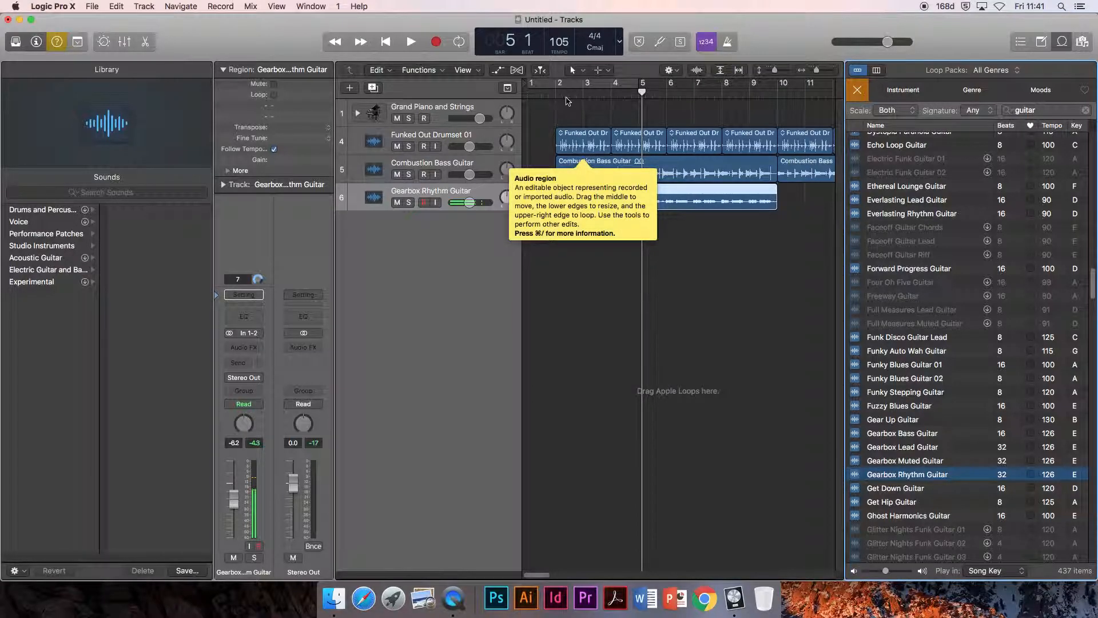
Step: Play the drums, bass and rhythm guitar together from bar 2, and stop playback
{"action": "left_click", "coordinate": [556, 96]}
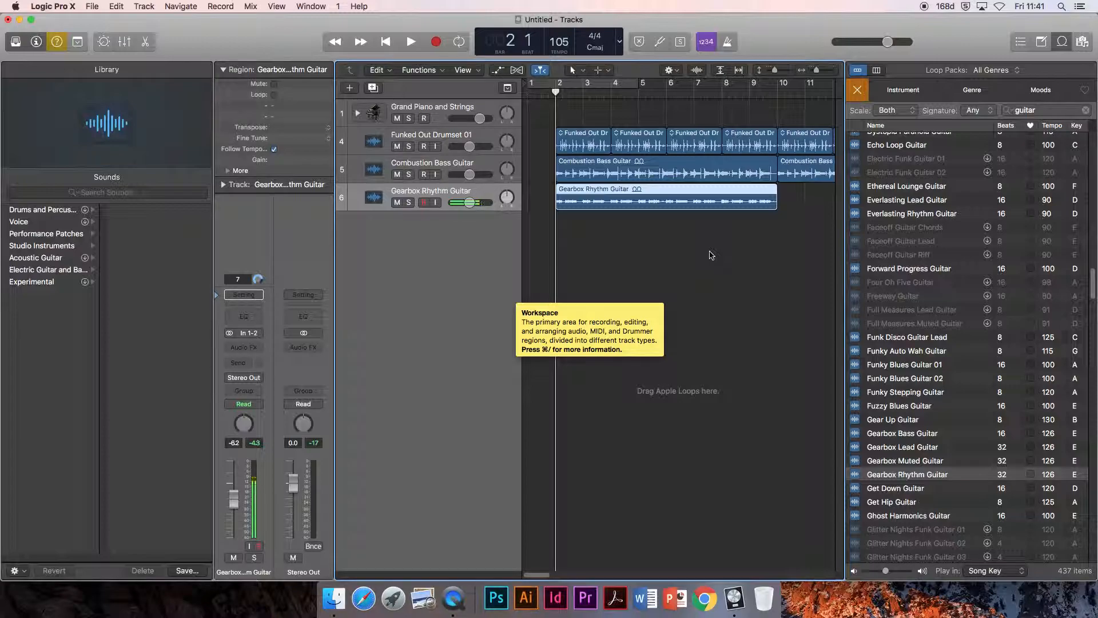
{"action": "key", "text": "space"}
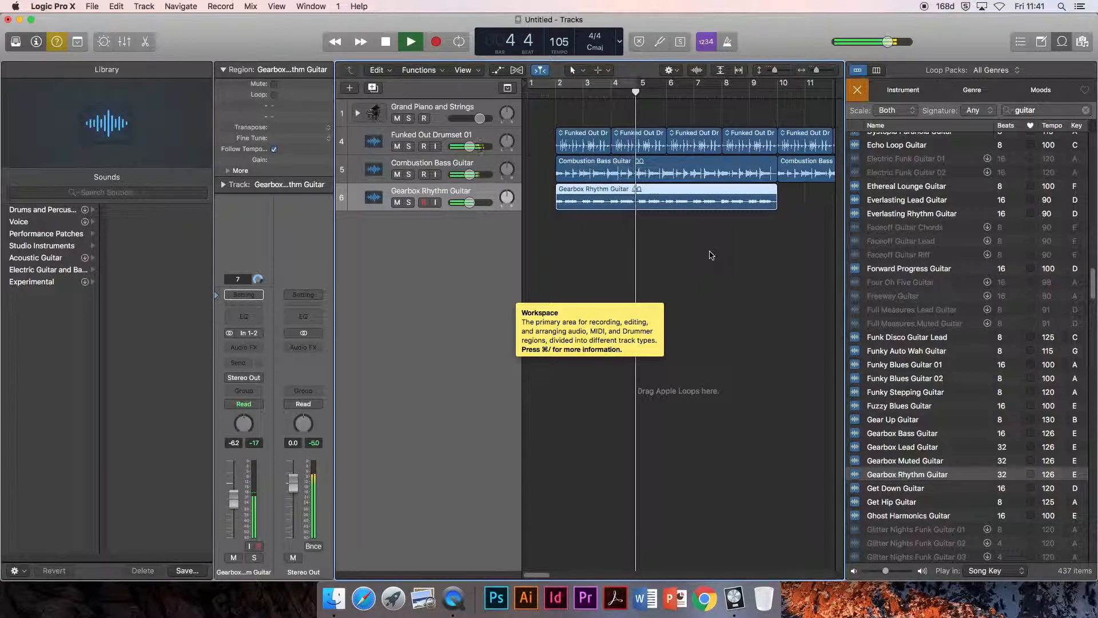
{"action": "key", "text": "space"}
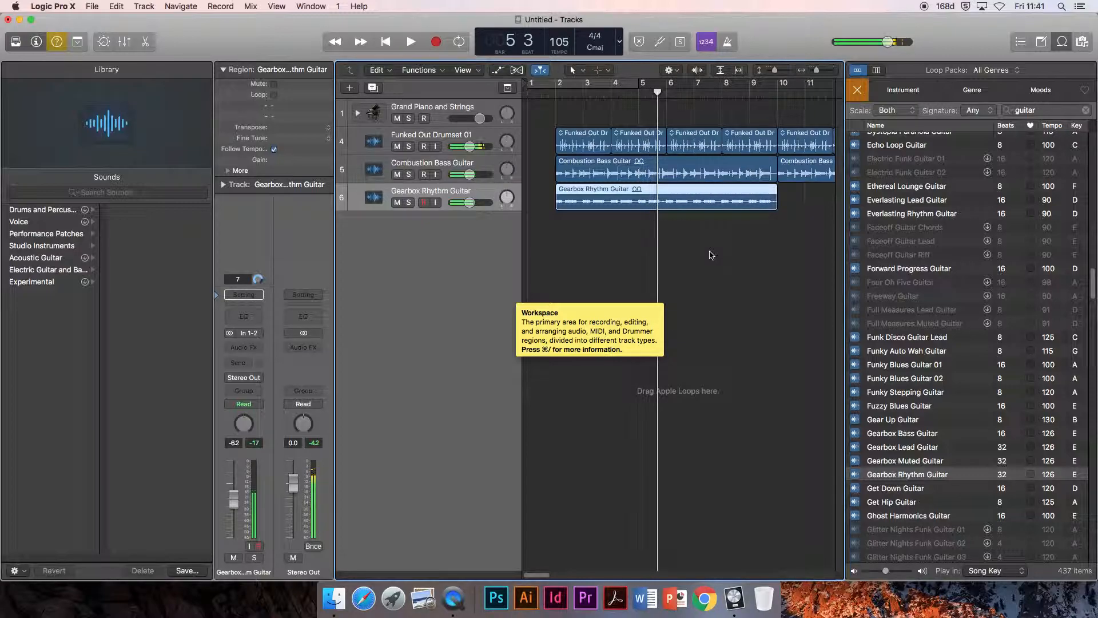